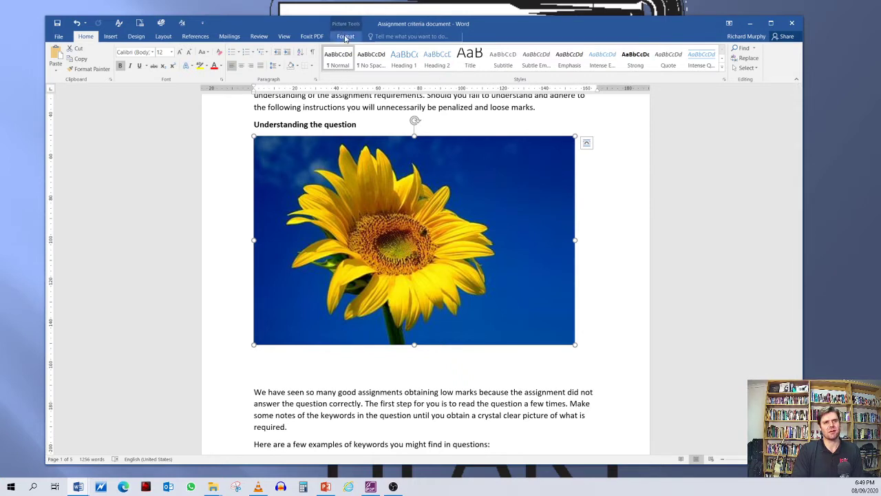
Crop the right and left sides of the sunflower picture to a width of about 118.5 mm
{"action": "left_click", "coordinate": [345, 38]}
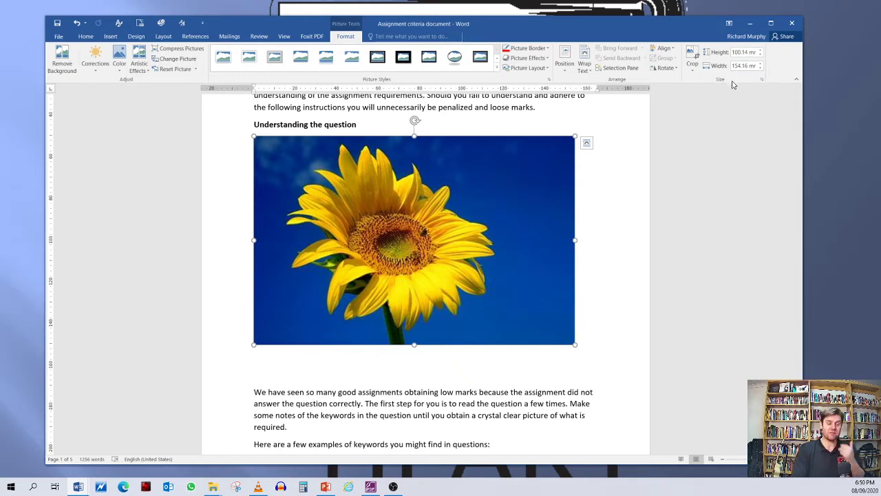
{"action": "left_click", "coordinate": [693, 71]}
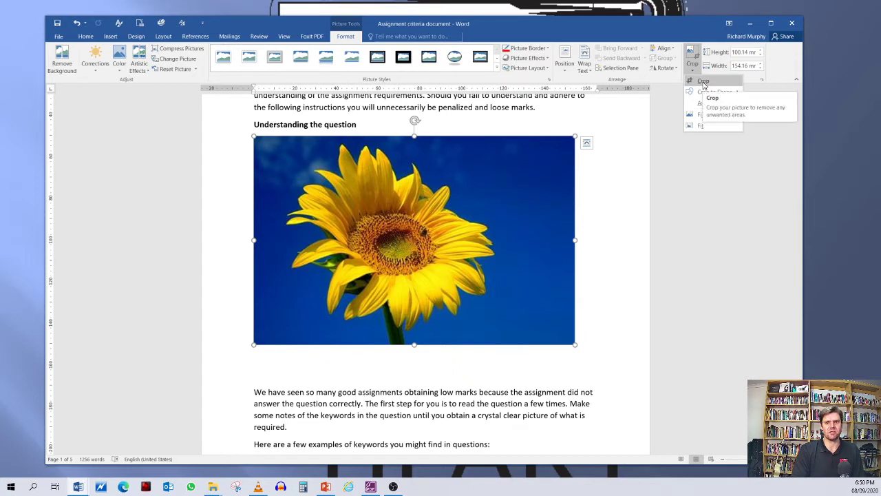
{"action": "left_click", "coordinate": [704, 82]}
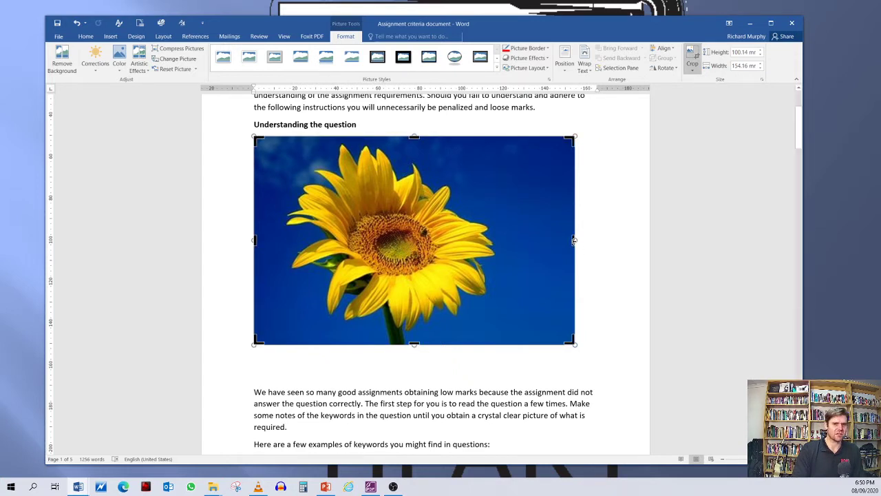
{"action": "left_click_drag", "start_coordinate": [573, 240], "coordinate": [516, 241]}
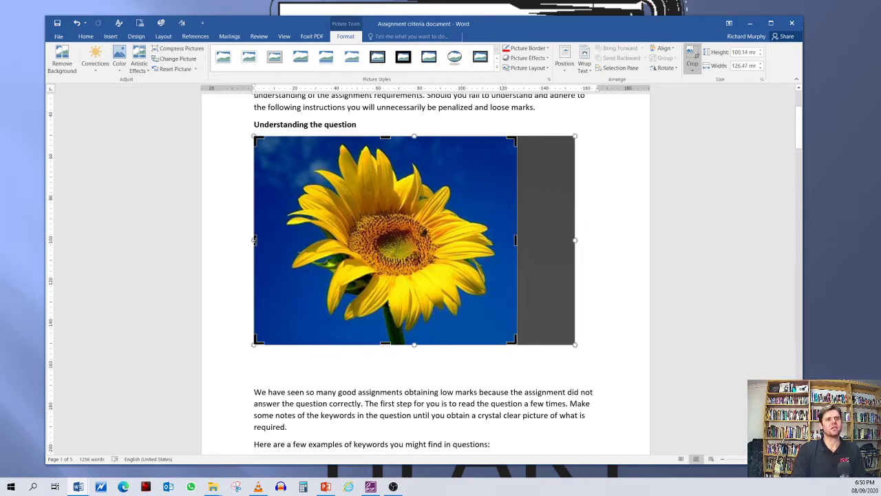
{"action": "left_click_drag", "start_coordinate": [256, 239], "coordinate": [271, 239]}
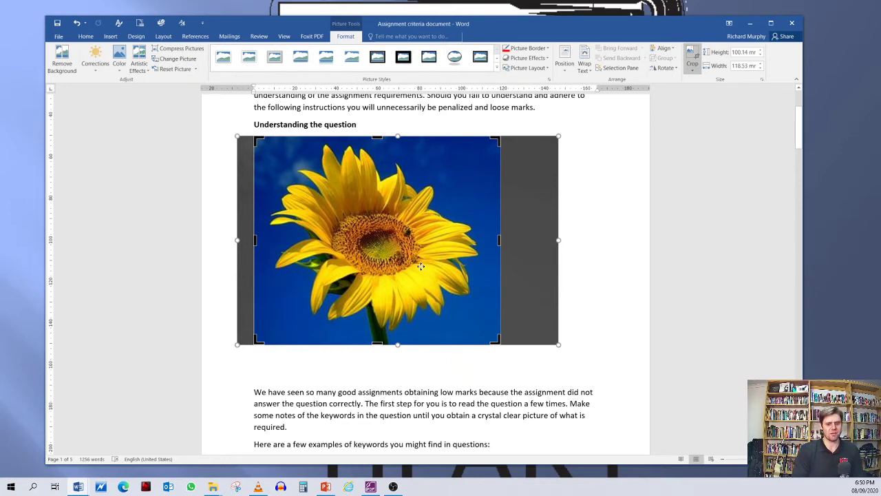
{"action": "key", "text": "Return"}
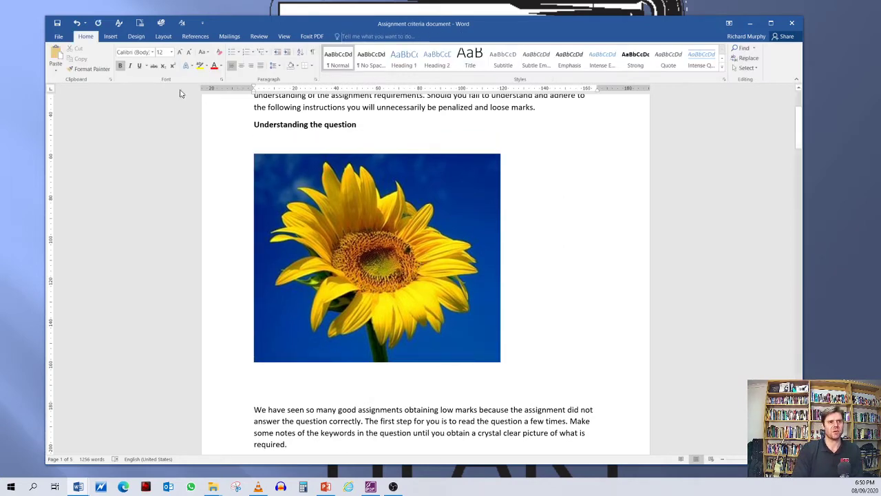
Undo the inserted line break and both side crops of the sunflower picture
{"action": "left_click", "coordinate": [78, 24]}
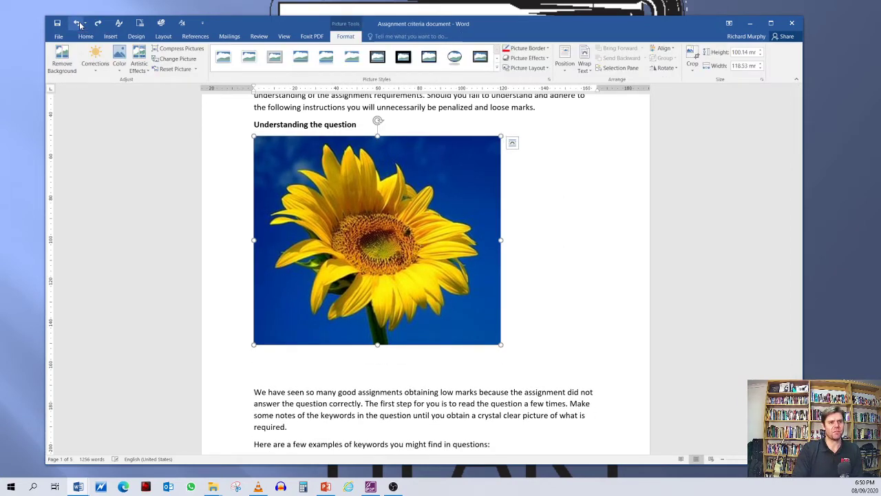
{"action": "left_click", "coordinate": [77, 25]}
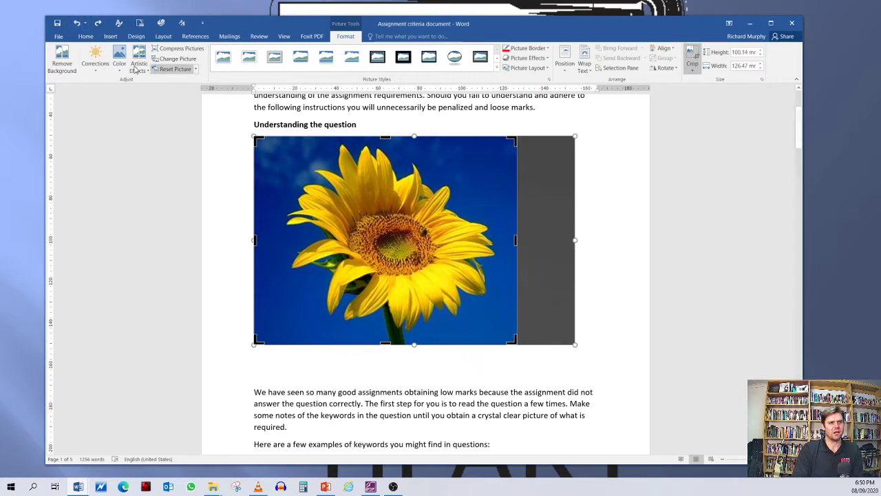
{"action": "left_click", "coordinate": [76, 24]}
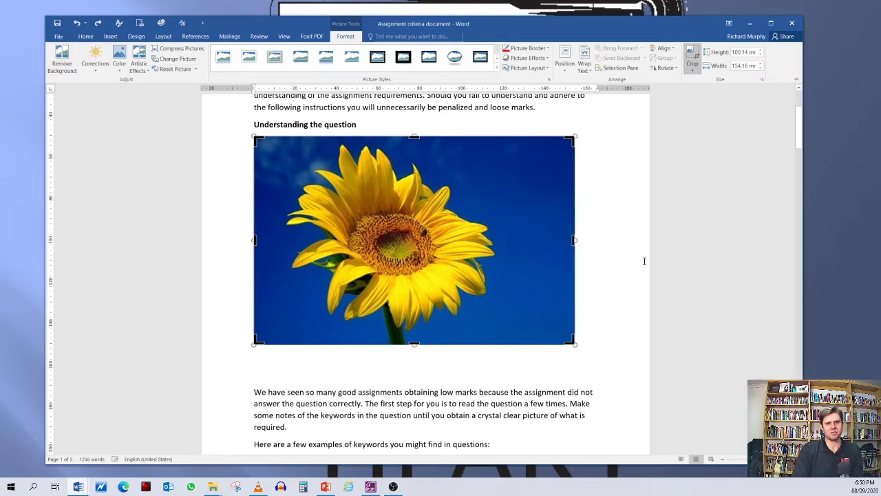
Crop the sunflower picture to a rounded rectangle shape
{"action": "left_click", "coordinate": [693, 71]}
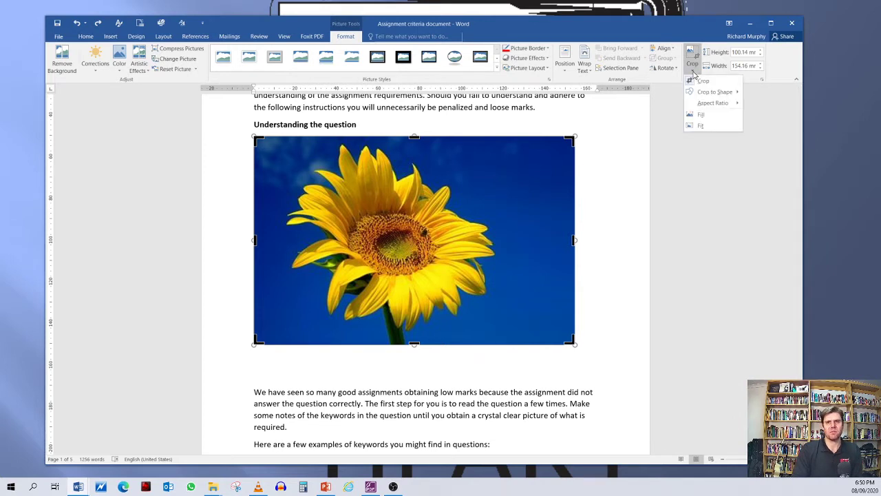
{"action": "mouse_move", "coordinate": [706, 94]}
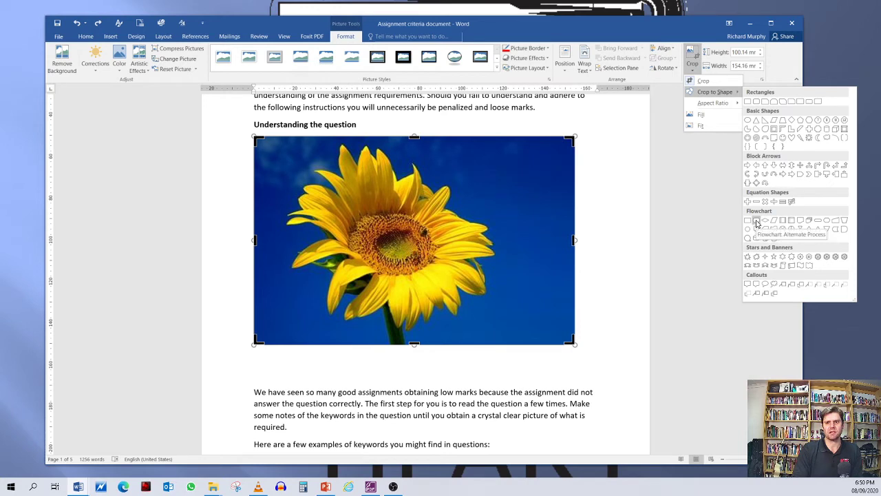
{"action": "left_click", "coordinate": [756, 103]}
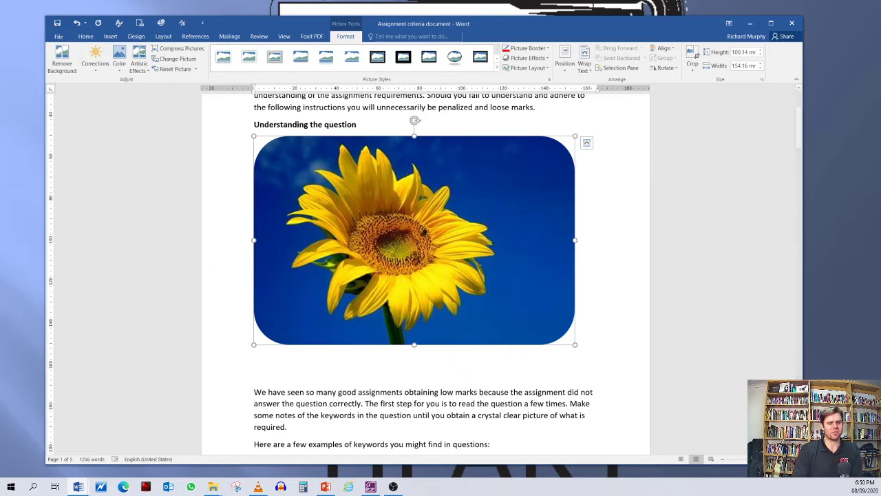
Crop the sunflower picture to a heart shape
{"action": "left_click", "coordinate": [693, 66]}
{"action": "mouse_move", "coordinate": [738, 99]}
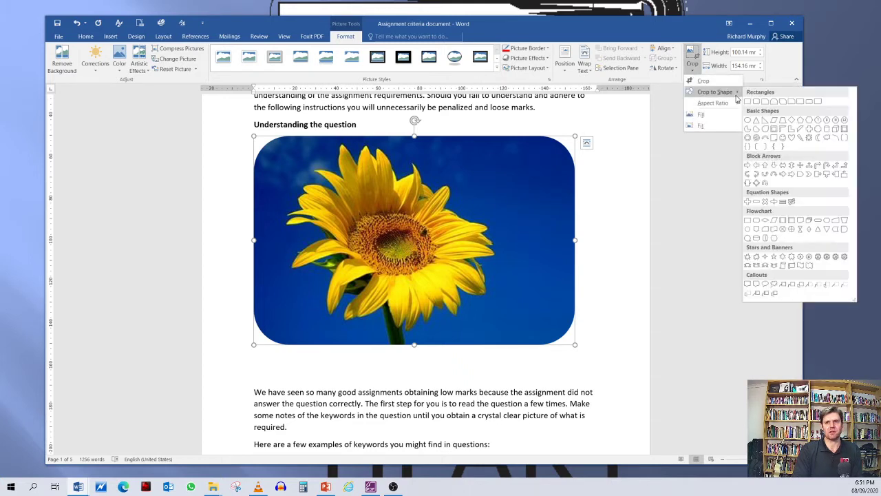
{"action": "left_click", "coordinate": [792, 142]}
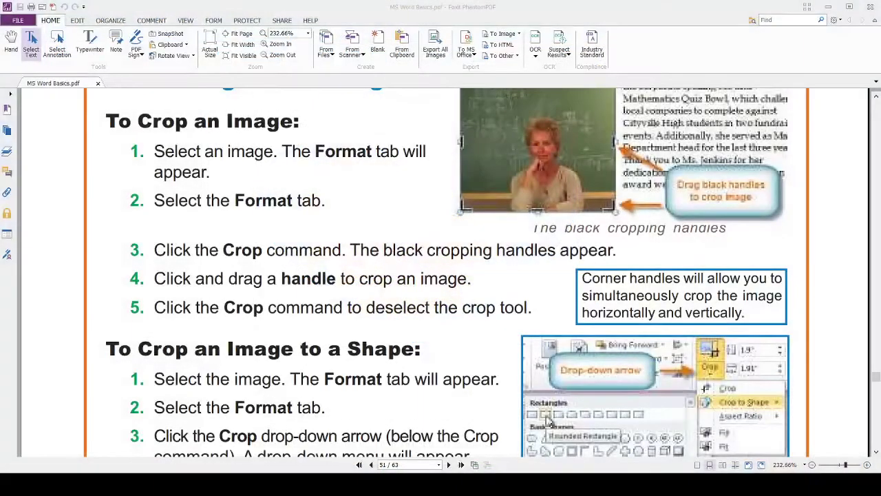
Read the MS Word Basics PDF instructions on cropping an image to a shape and adding a border to a picture
{"action": "scroll", "coordinate": [447, 276], "scroll_direction": "down", "scroll_amount": 5}
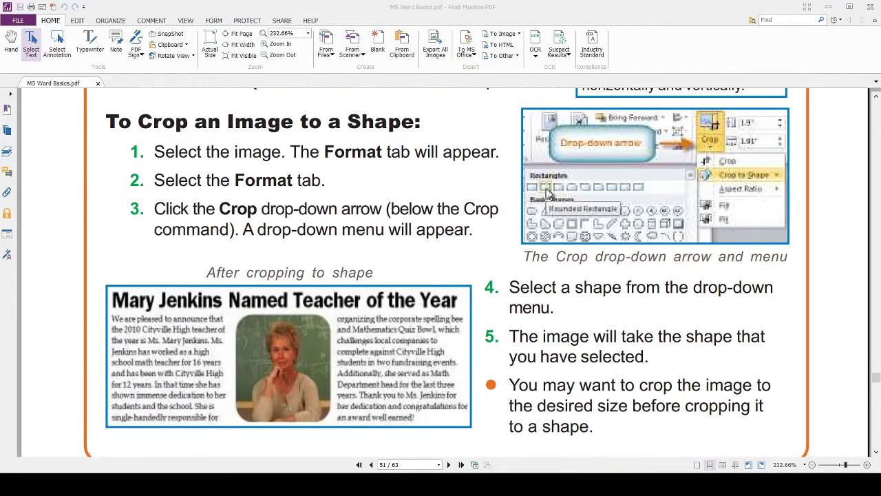
{"action": "scroll", "coordinate": [448, 276], "scroll_direction": "down", "scroll_amount": 8}
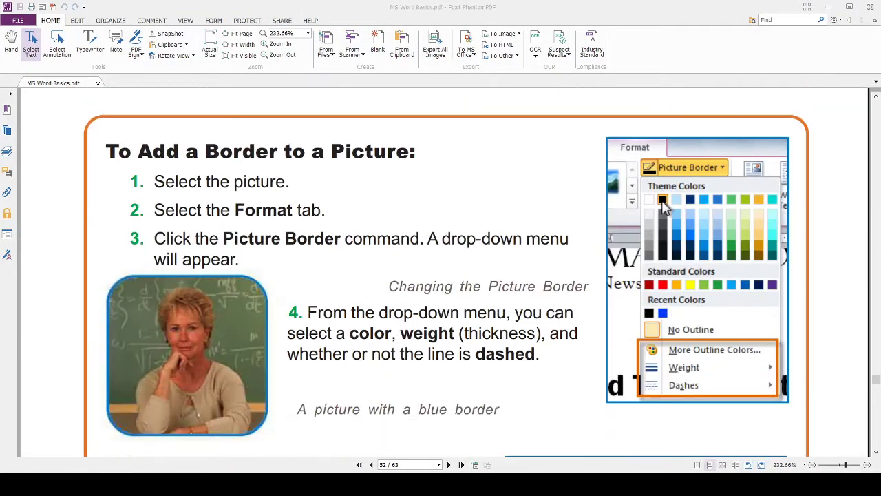
{"action": "scroll", "coordinate": [448, 276], "scroll_direction": "down", "scroll_amount": 2}
{"action": "scroll", "coordinate": [447, 276], "scroll_direction": "up", "scroll_amount": 4}
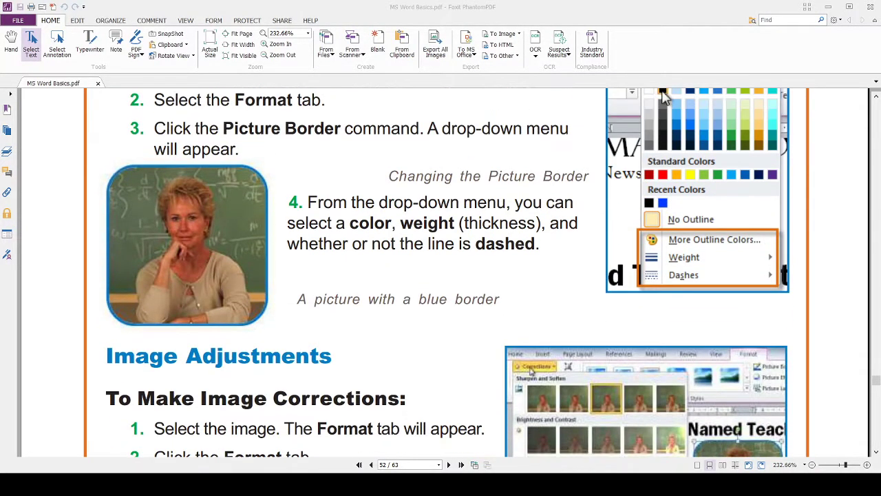
{"action": "scroll", "coordinate": [448, 276], "scroll_direction": "up", "scroll_amount": 1}
{"action": "scroll", "coordinate": [448, 276], "scroll_direction": "down", "scroll_amount": 1}
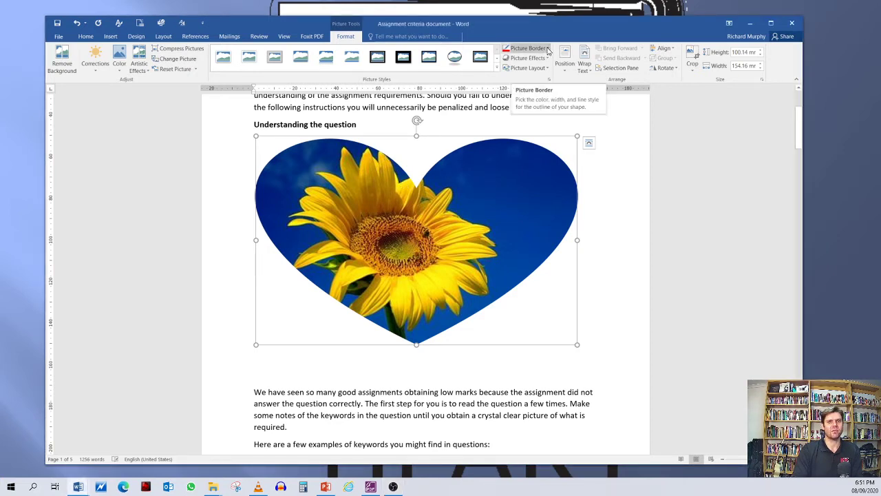
Give the heart-shaped sunflower picture a 6 pt border in the gold theme colour
{"action": "left_click", "coordinate": [547, 49]}
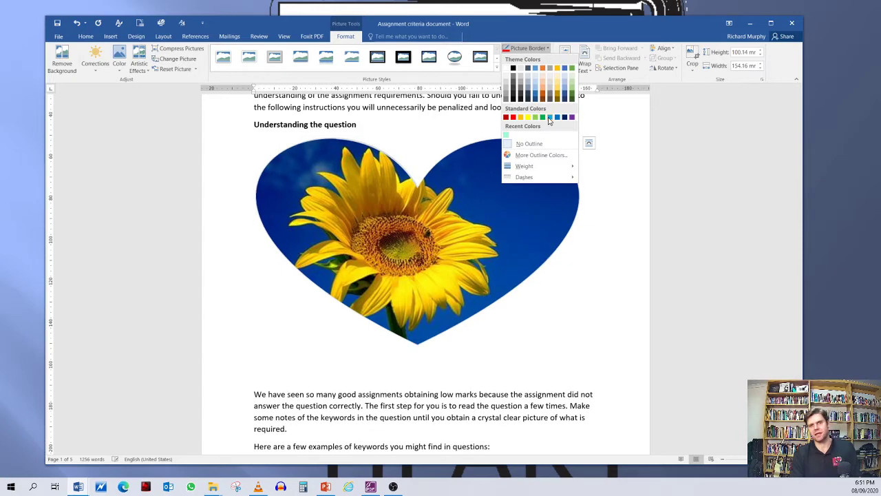
{"action": "mouse_move", "coordinate": [550, 168]}
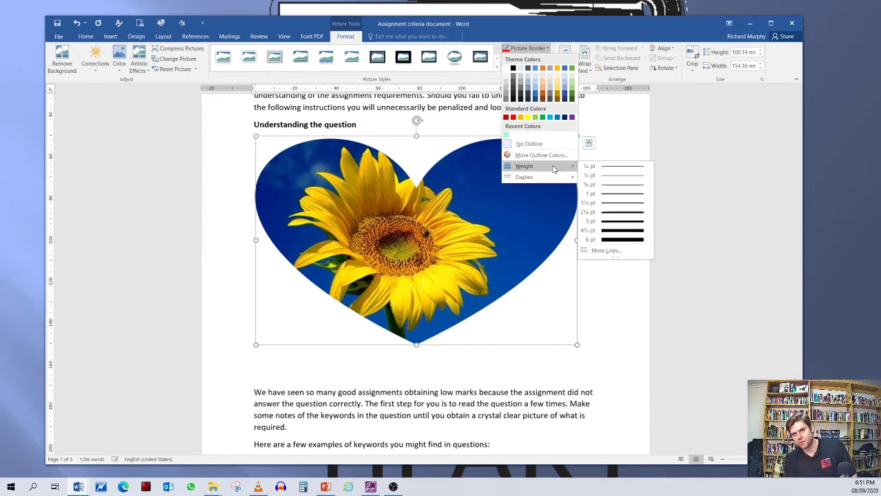
{"action": "left_click", "coordinate": [624, 239]}
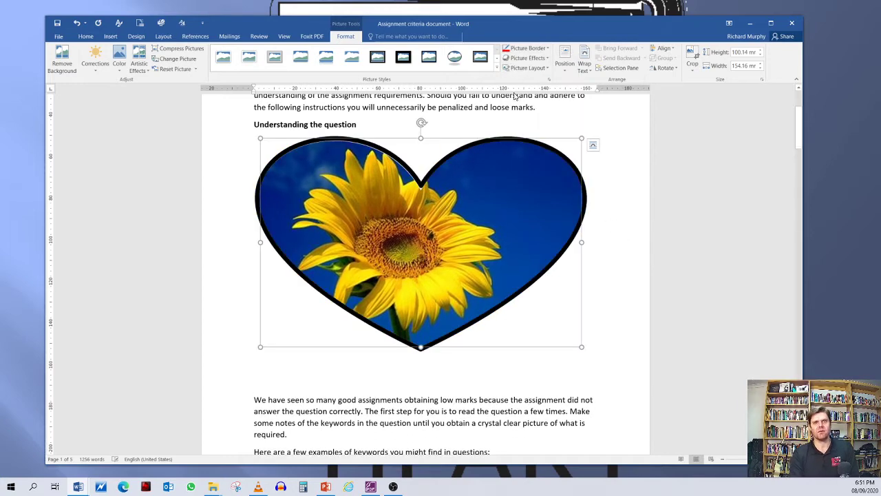
{"action": "left_click", "coordinate": [547, 48]}
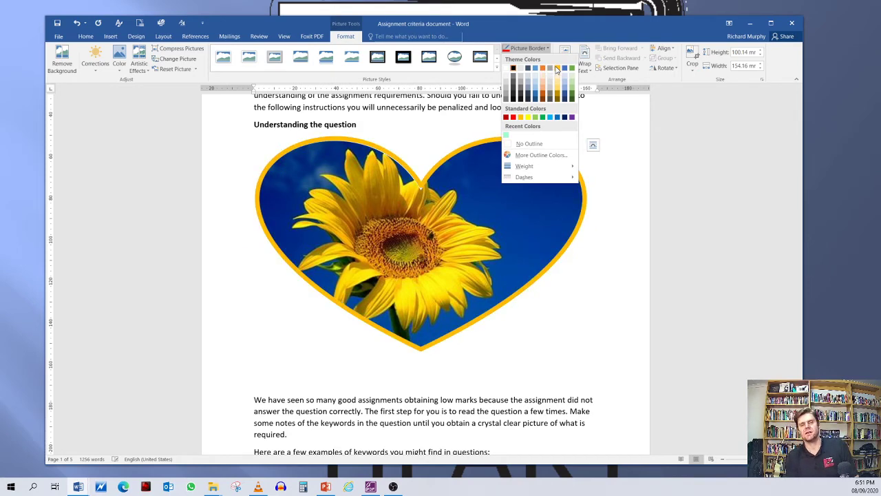
{"action": "left_click", "coordinate": [558, 70]}
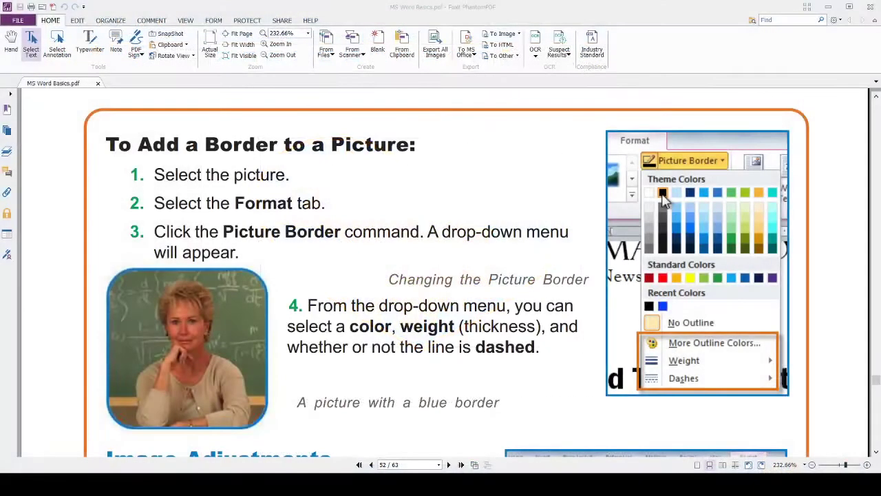
Read the PDF guide's section on image corrections, and look over Word's sharpness, brightness and contrast presets for the picture
{"action": "scroll", "coordinate": [446, 276], "scroll_direction": "down", "scroll_amount": 5}
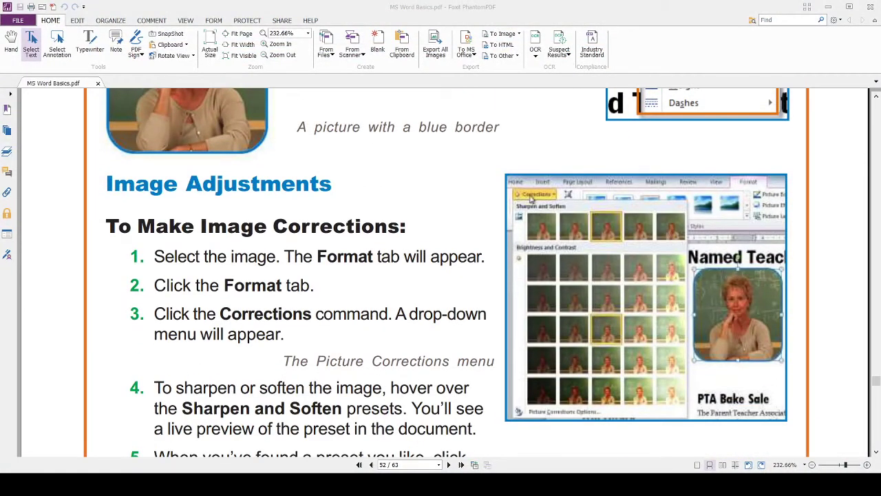
{"action": "scroll", "coordinate": [446, 276], "scroll_direction": "down", "scroll_amount": 1}
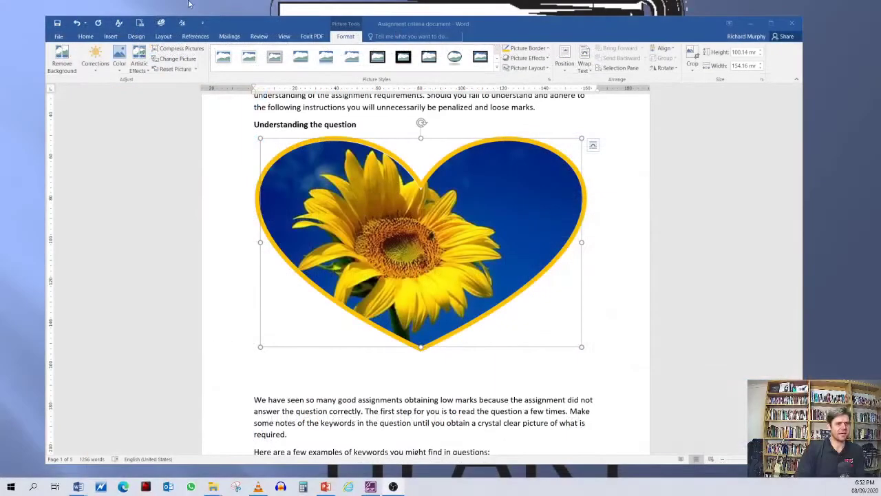
{"action": "left_click", "coordinate": [97, 74]}
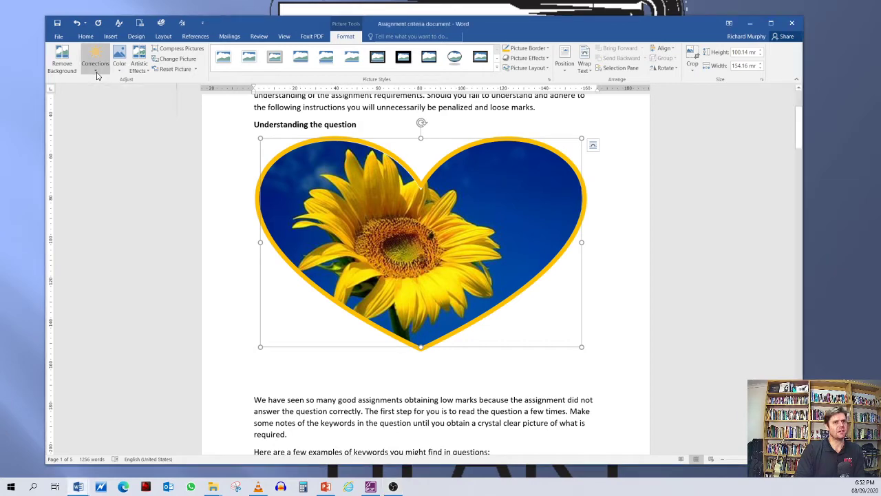
{"action": "left_click", "coordinate": [97, 74]}
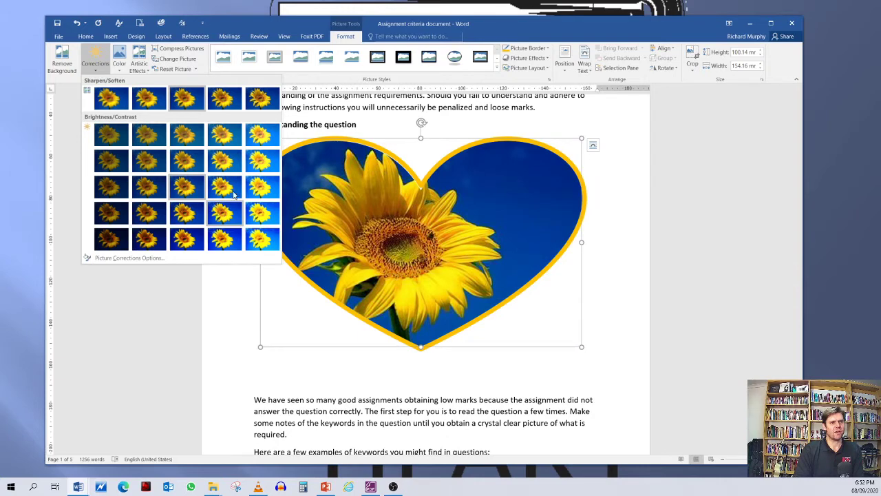
Raise the sunflower picture's colour saturation to about 225% in the picture colour options and close them
{"action": "left_click", "coordinate": [120, 68]}
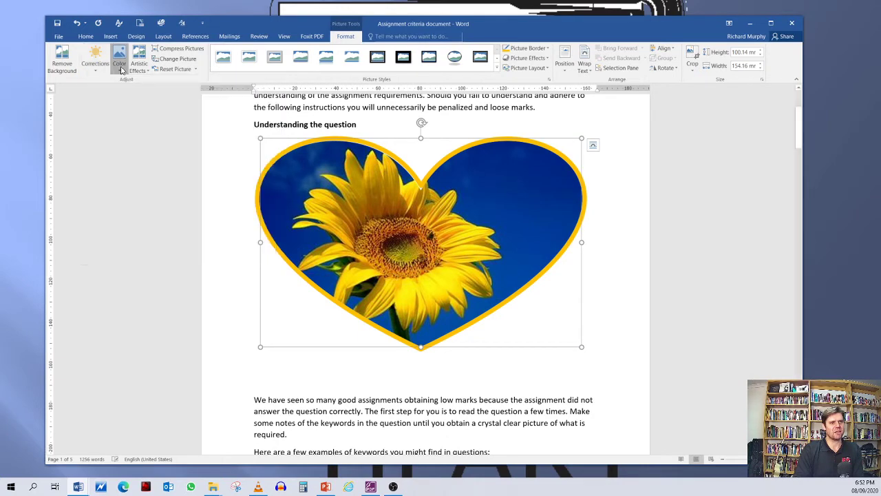
{"action": "left_click", "coordinate": [121, 68]}
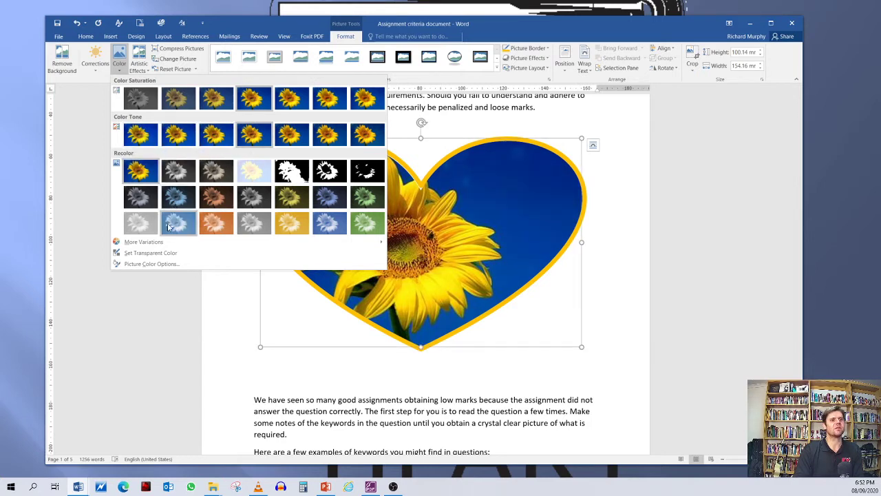
{"action": "mouse_move", "coordinate": [150, 244]}
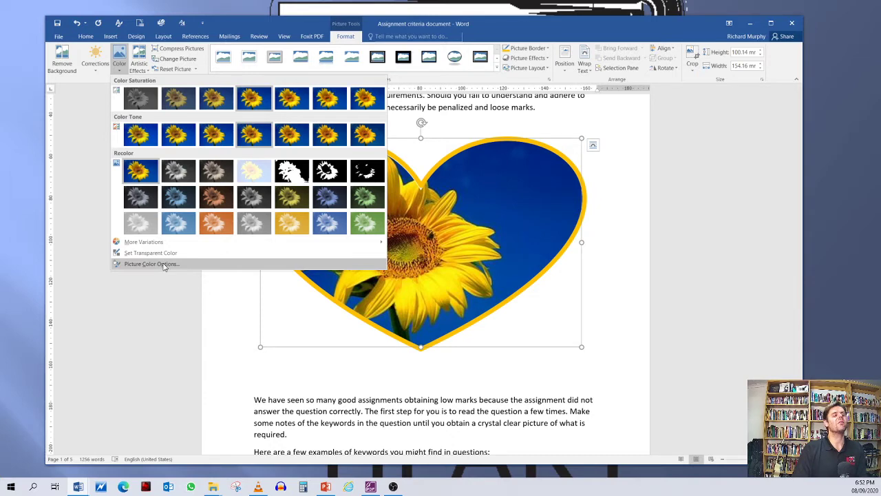
{"action": "left_click", "coordinate": [152, 263]}
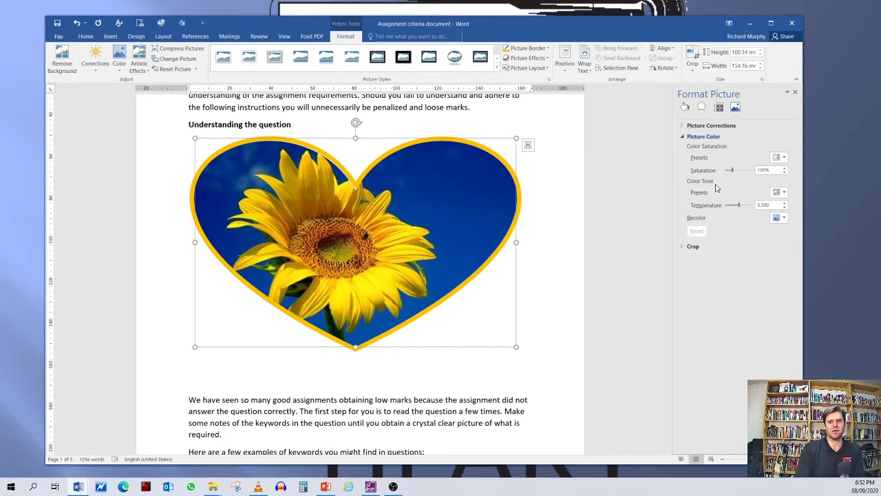
{"action": "left_click_drag", "start_coordinate": [732, 170], "coordinate": [741, 170]}
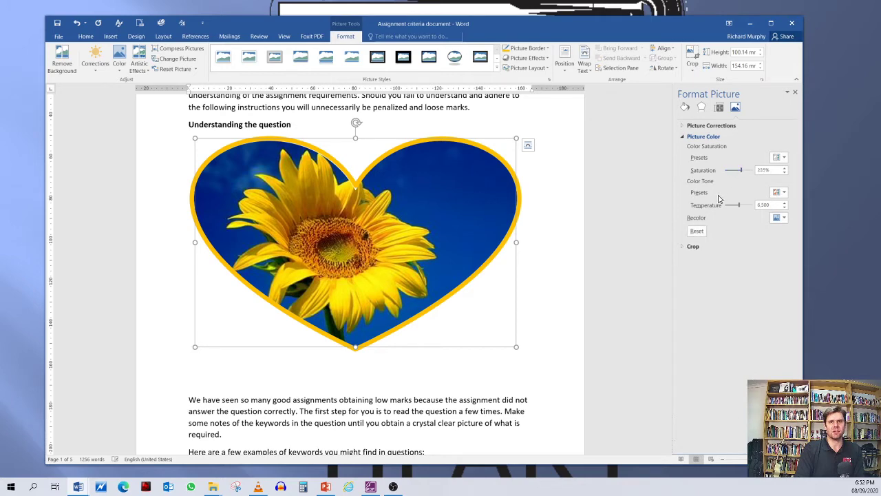
{"action": "left_click", "coordinate": [794, 92]}
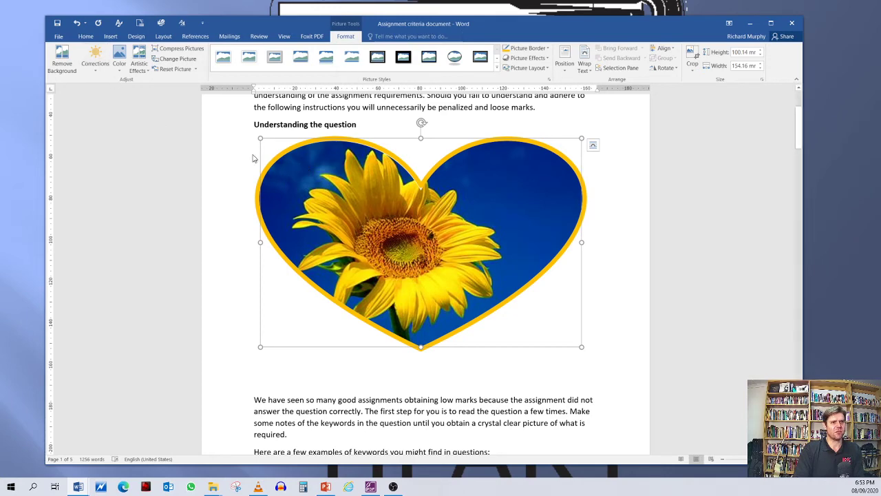
{"action": "left_click", "coordinate": [95, 72]}
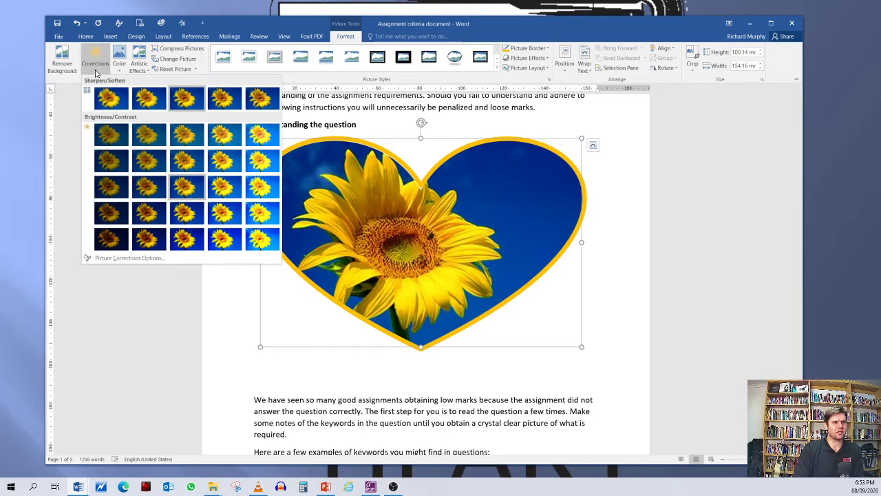
{"action": "left_click", "coordinate": [119, 73]}
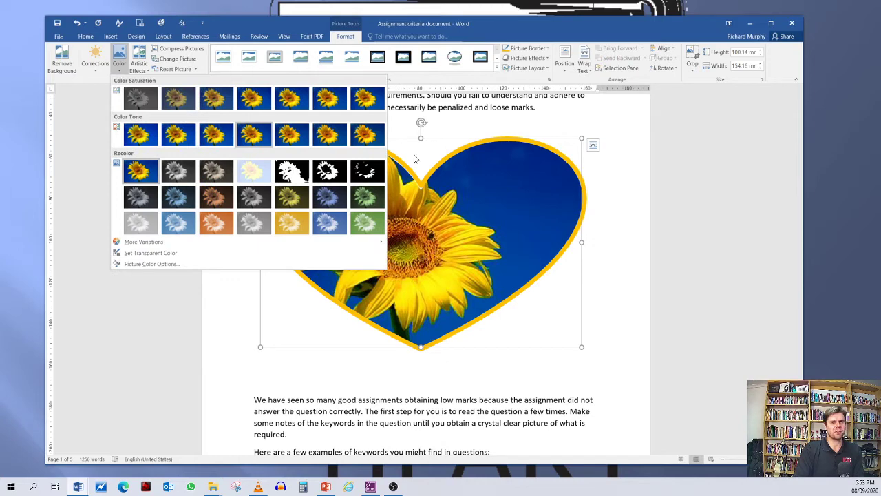
Look over the artistic effect presets available for the sunflower picture and leave the picture without one
{"action": "left_click", "coordinate": [415, 159]}
{"action": "left_click", "coordinate": [147, 71]}
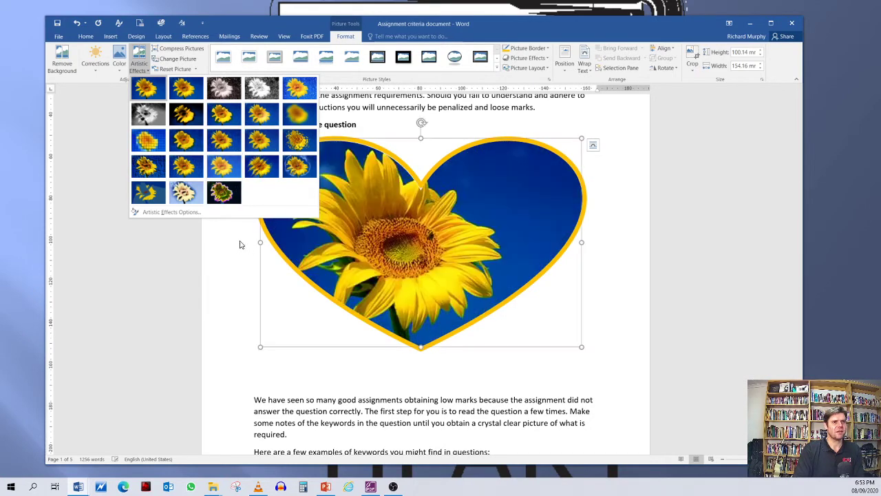
{"action": "key", "text": "Escape"}
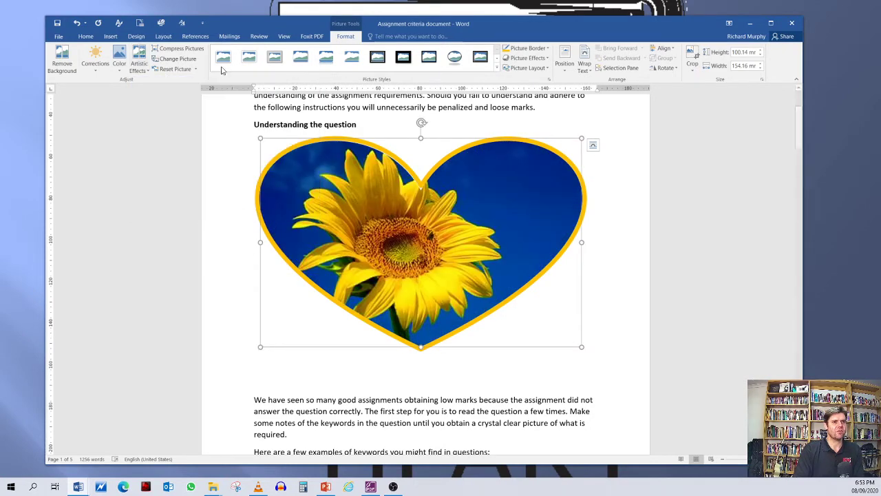
Review the picture compression options for the sunflower picture without compressing it, and return to the PDF guide's image adjustments section
{"action": "left_click", "coordinate": [174, 51]}
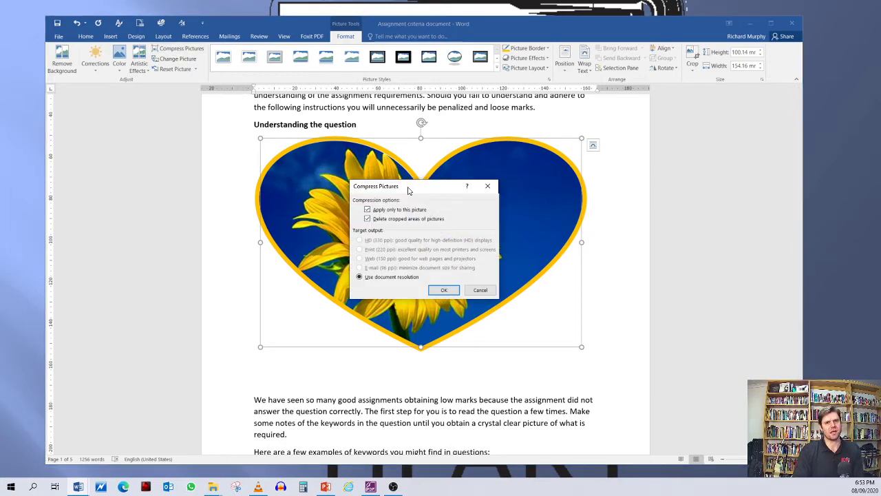
{"action": "left_click_drag", "start_coordinate": [407, 190], "coordinate": [391, 118]}
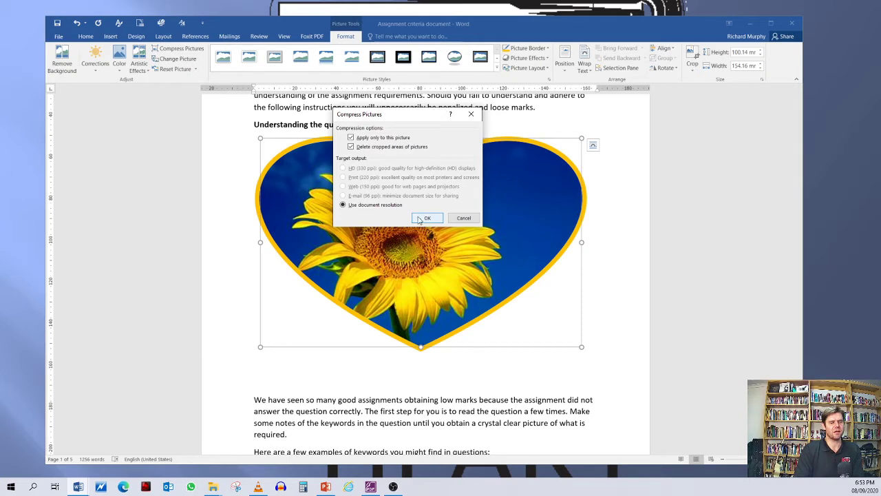
{"action": "left_click", "coordinate": [463, 218]}
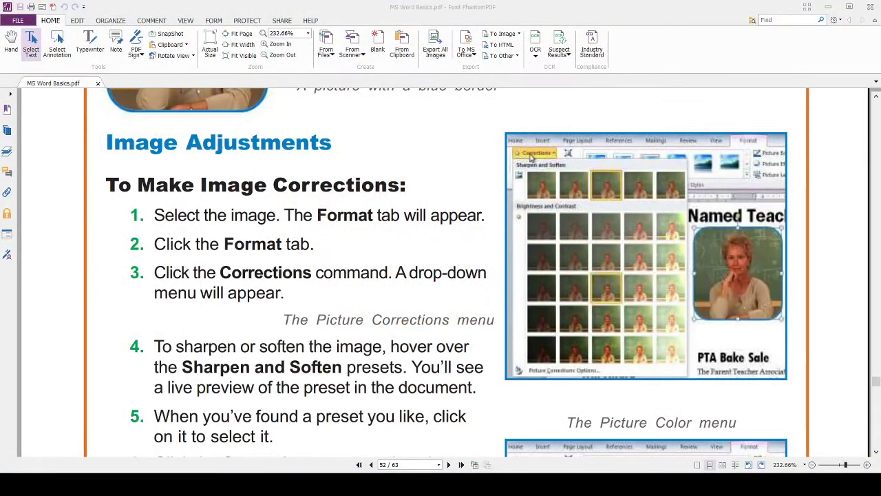
{"action": "scroll", "coordinate": [447, 276], "scroll_direction": "up", "scroll_amount": 5}
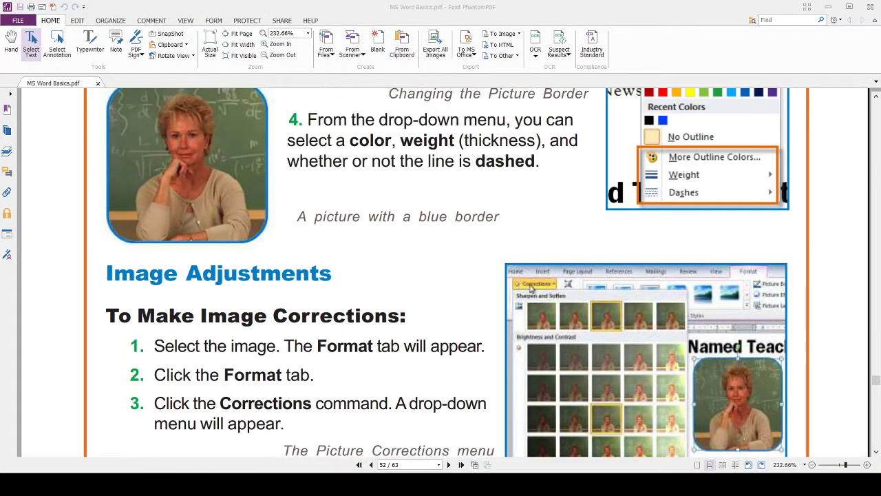
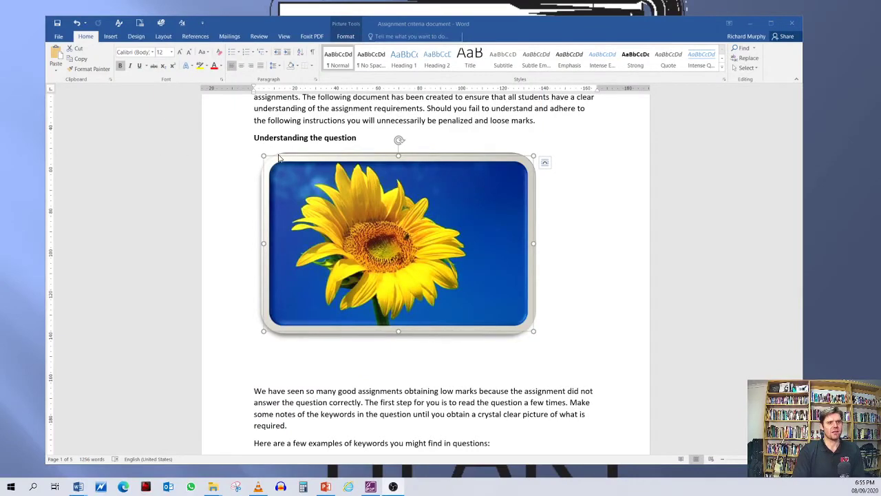
Remove the framed sunflower picture's background, fitting the selection area around all the petals and the stem, and keep the changes
{"action": "left_click", "coordinate": [377, 121]}
{"action": "left_click", "coordinate": [385, 164]}
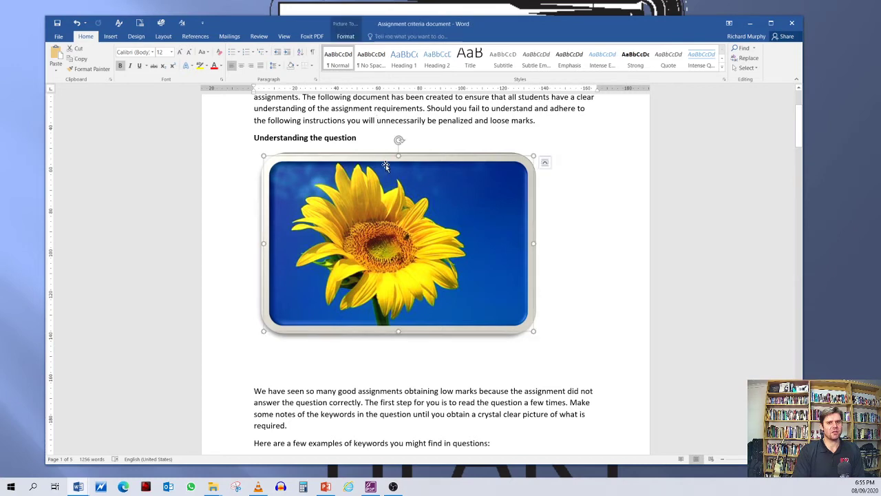
{"action": "left_click", "coordinate": [345, 36]}
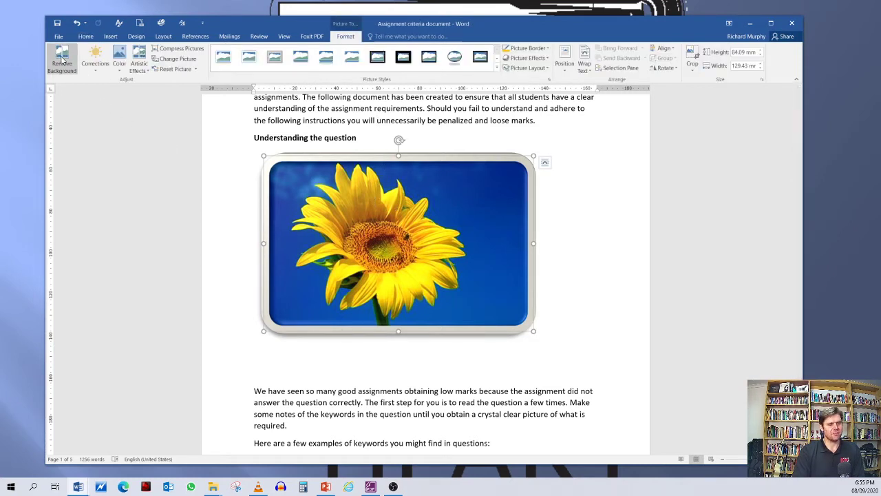
{"action": "left_click", "coordinate": [62, 60]}
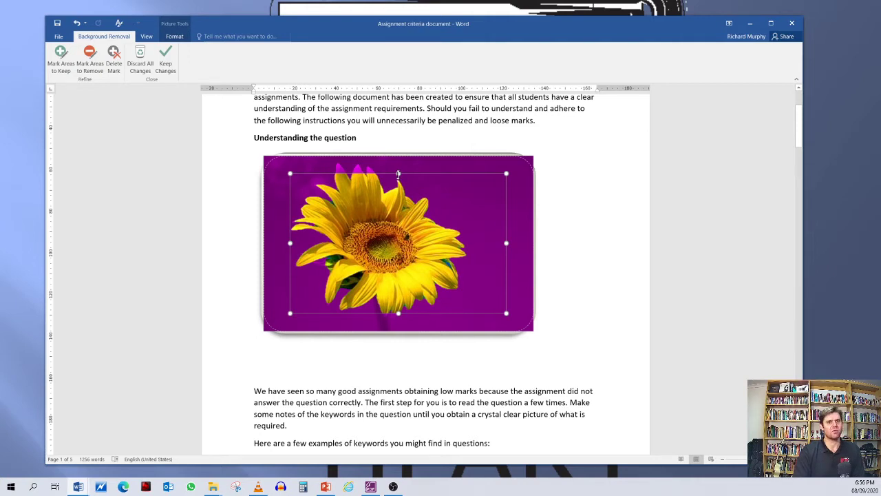
{"action": "left_click_drag", "start_coordinate": [398, 174], "coordinate": [398, 160]}
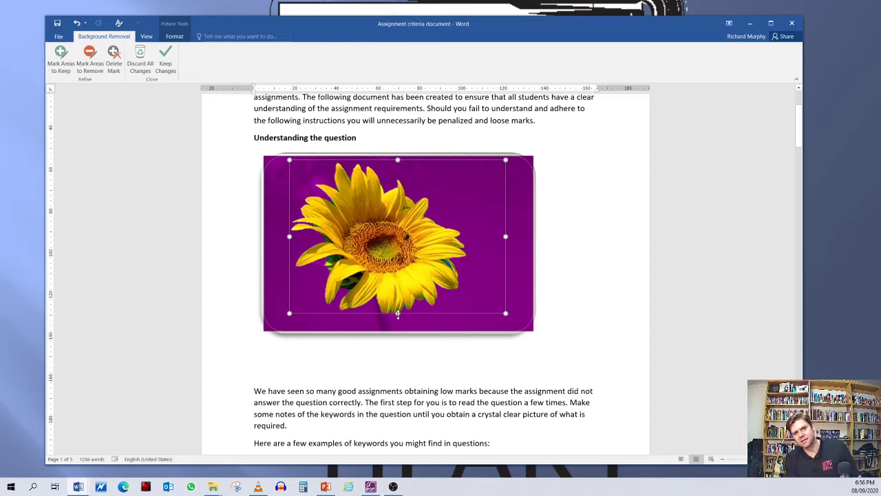
{"action": "left_click_drag", "start_coordinate": [398, 313], "coordinate": [394, 321]}
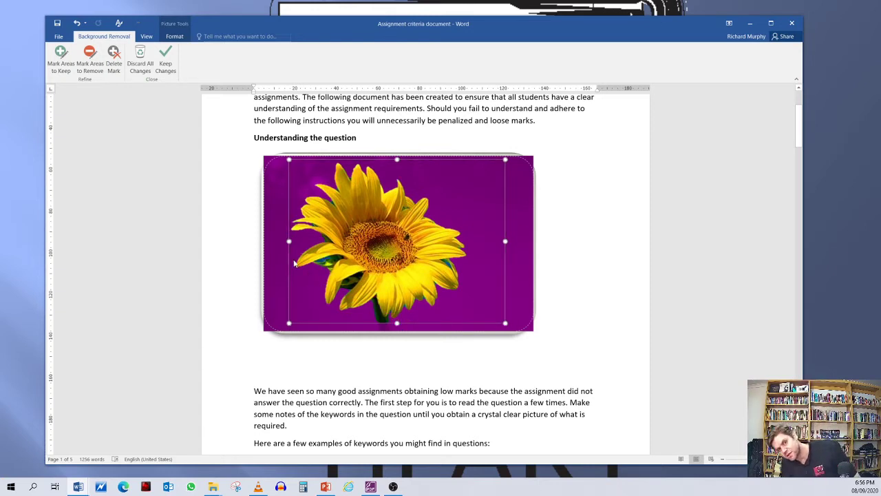
{"action": "left_click_drag", "start_coordinate": [288, 241], "coordinate": [284, 241]}
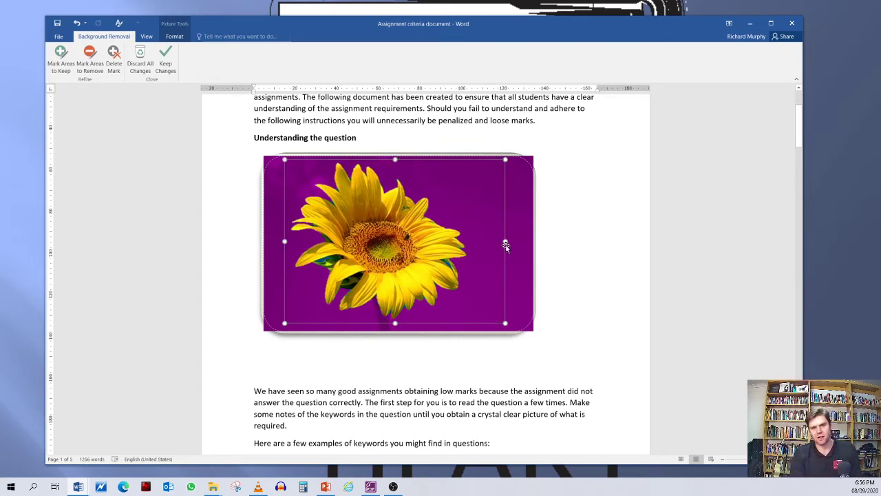
{"action": "left_click_drag", "start_coordinate": [505, 242], "coordinate": [485, 242]}
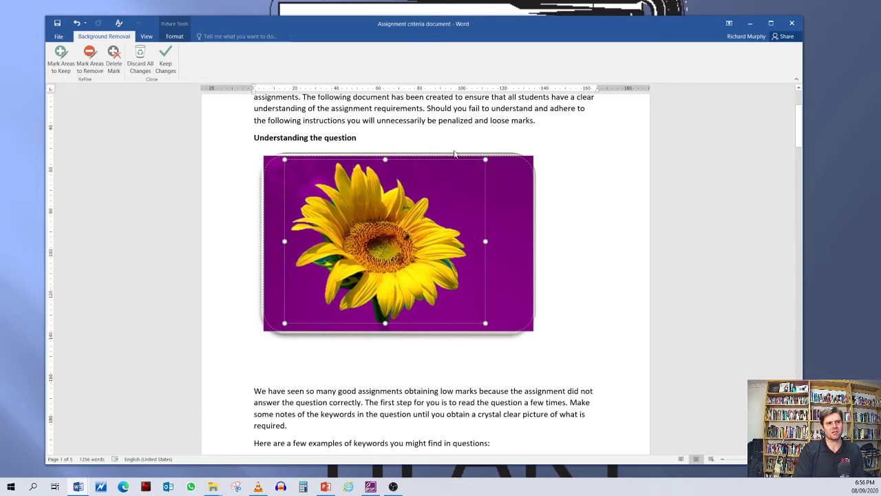
{"action": "left_click", "coordinate": [165, 62]}
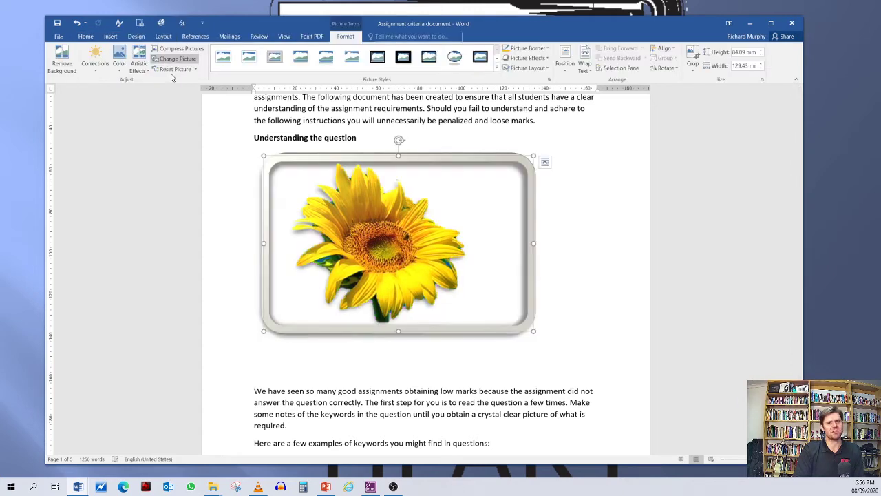
Undo the kept background removal and mark areas to keep around the sunflower's upper and left petals and by its green leaves
{"action": "left_click", "coordinate": [78, 24]}
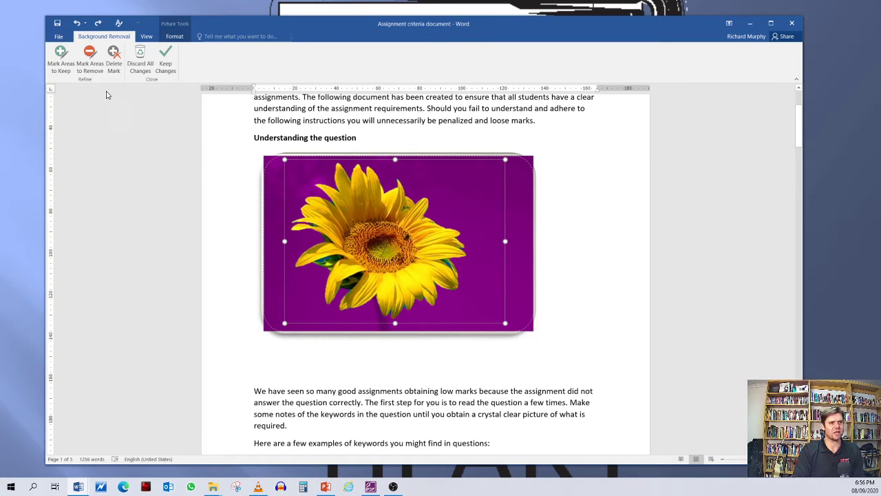
{"action": "left_click", "coordinate": [61, 62]}
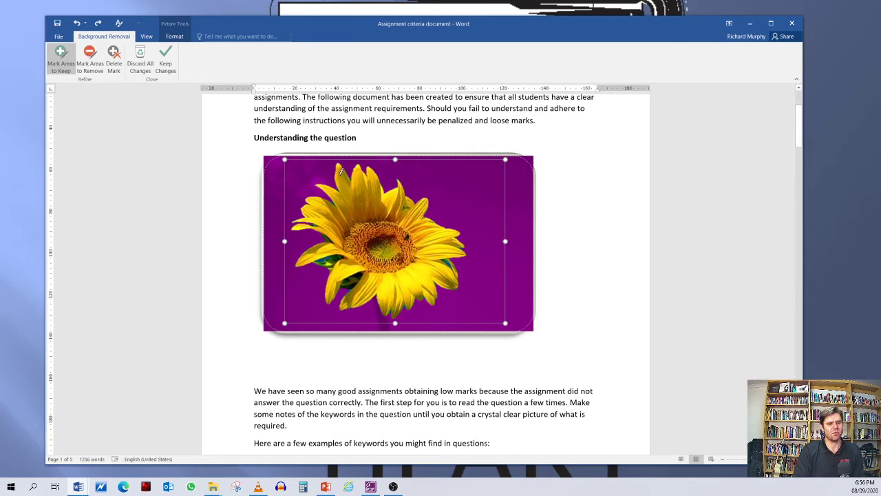
{"action": "left_click", "coordinate": [387, 186]}
{"action": "left_click", "coordinate": [376, 168]}
{"action": "left_click", "coordinate": [362, 163]}
{"action": "left_click", "coordinate": [346, 164]}
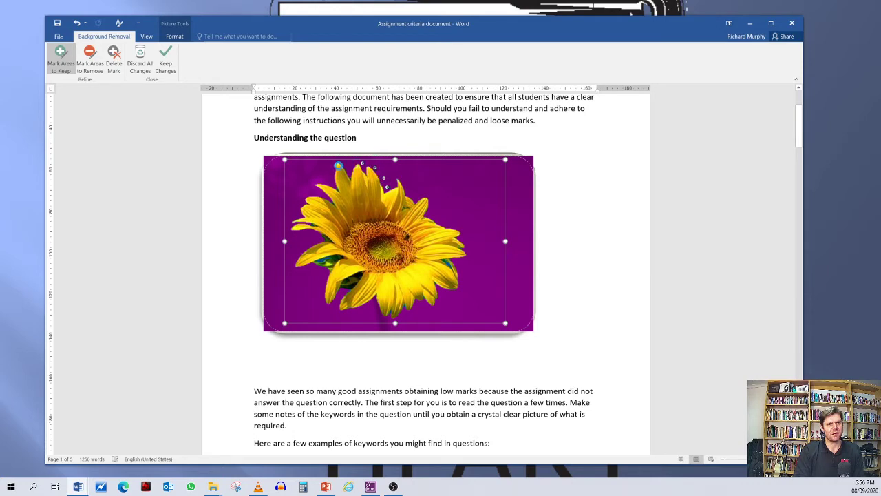
{"action": "left_click", "coordinate": [325, 169]}
{"action": "left_click", "coordinate": [305, 188]}
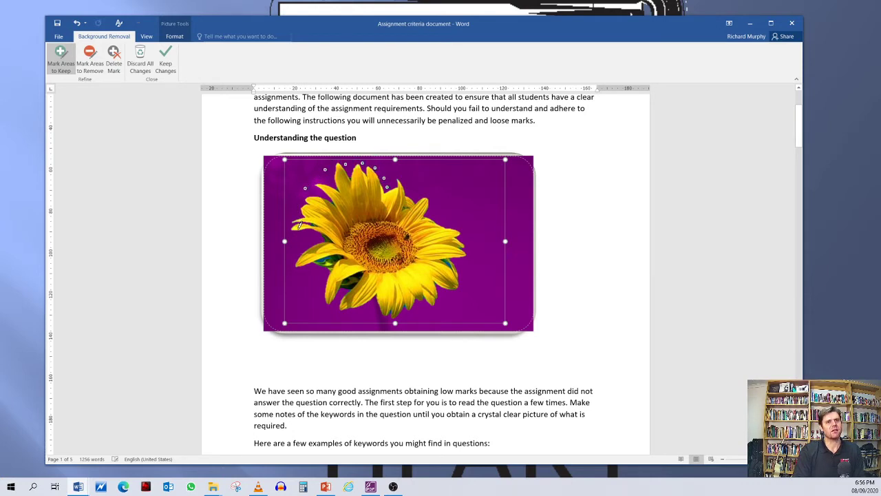
{"action": "left_click", "coordinate": [294, 203]}
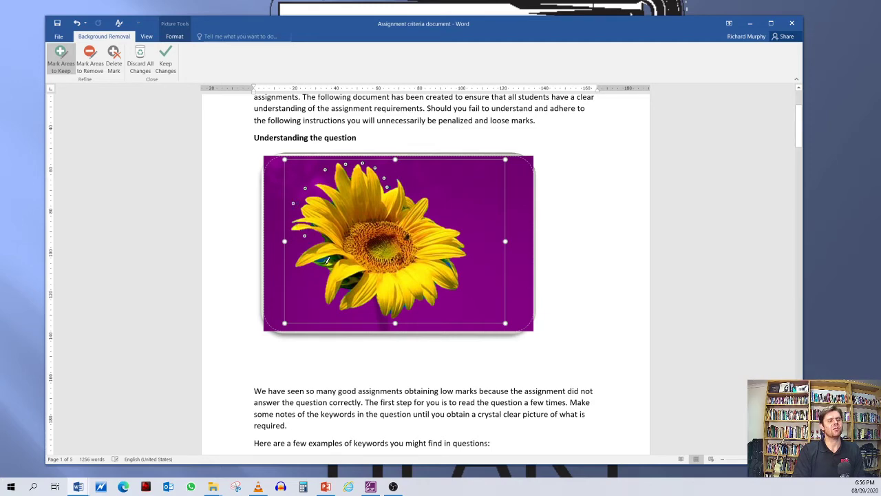
{"action": "scroll", "coordinate": [328, 261], "scroll_direction": "down", "scroll_amount": 2}
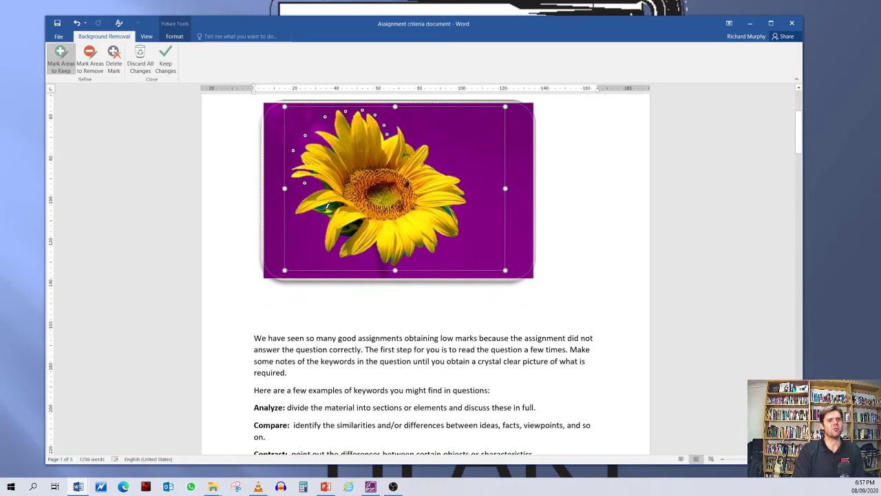
{"action": "left_click", "coordinate": [316, 223]}
{"action": "left_click", "coordinate": [342, 240]}
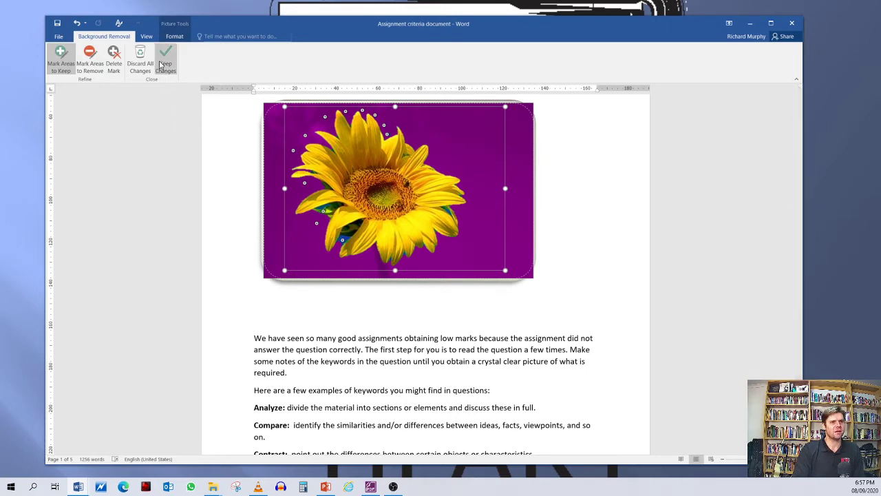
Mark areas to remove around the sunflower's upper and left petals to clear the blue background patches
{"action": "left_click", "coordinate": [96, 63]}
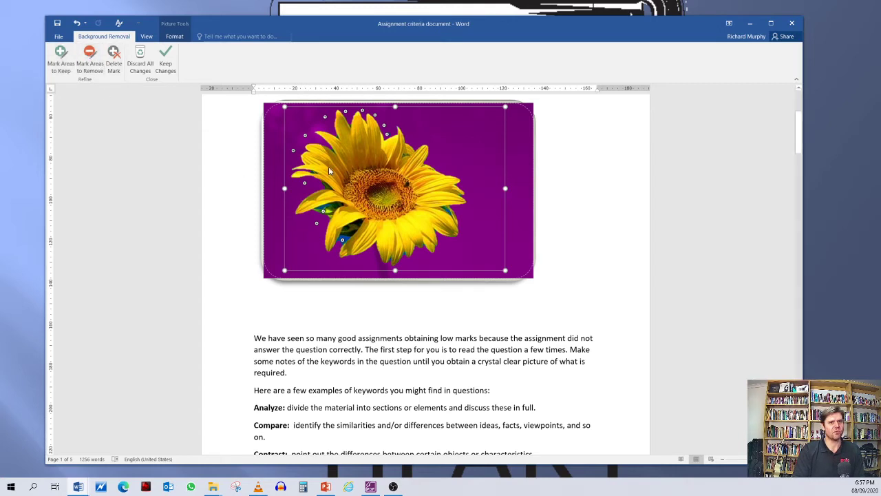
{"action": "left_click", "coordinate": [90, 60]}
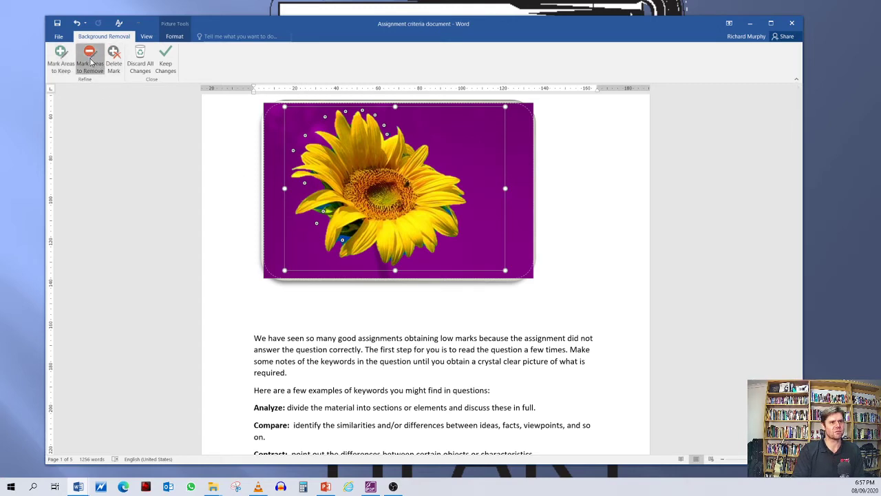
{"action": "left_click", "coordinate": [325, 183]}
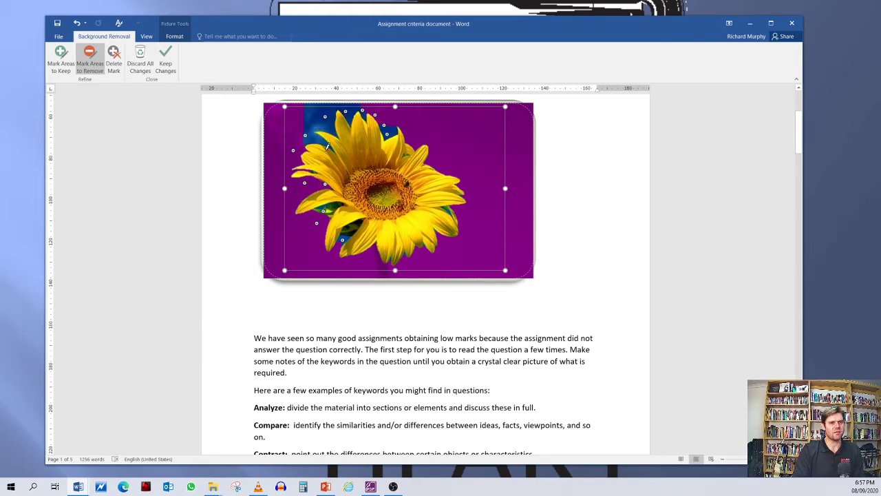
{"action": "left_click", "coordinate": [378, 109]}
{"action": "left_click", "coordinate": [398, 126]}
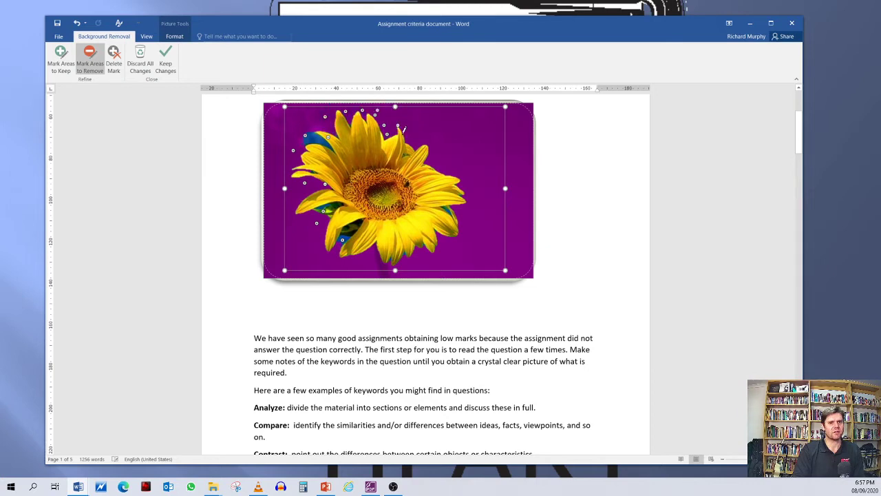
{"action": "left_click", "coordinate": [325, 123]}
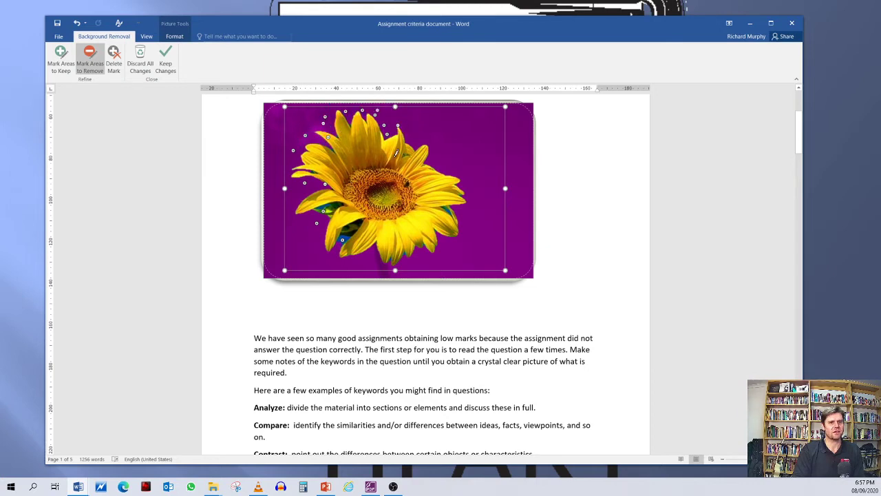
{"action": "left_click", "coordinate": [333, 205]}
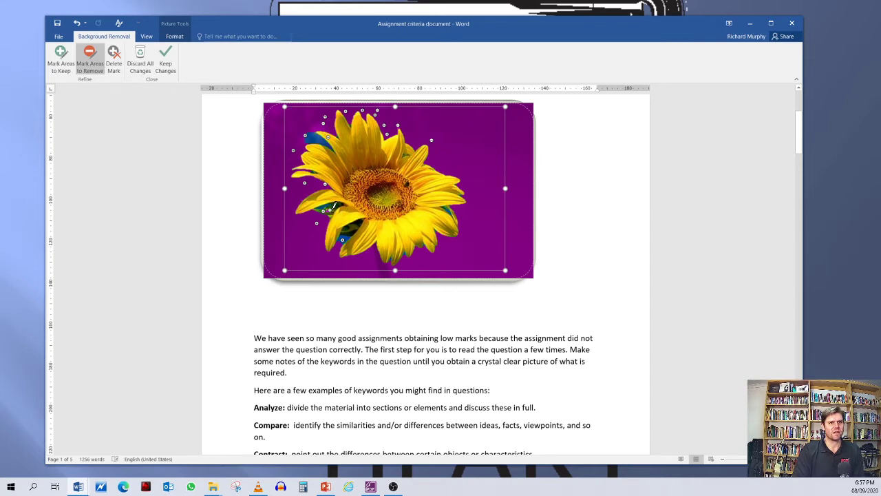
{"action": "left_click", "coordinate": [315, 135]}
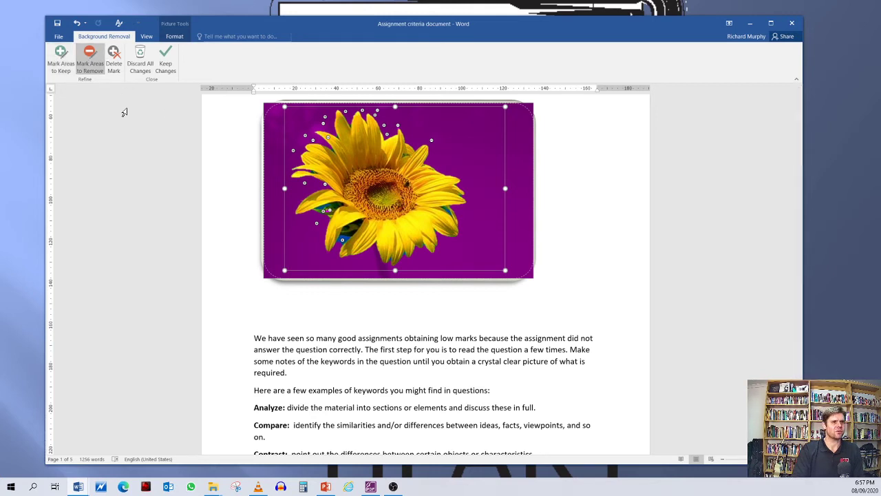
Delete several keep and remove marks around the left petals and leaves, and keep the background removal changes
{"action": "left_click", "coordinate": [113, 58]}
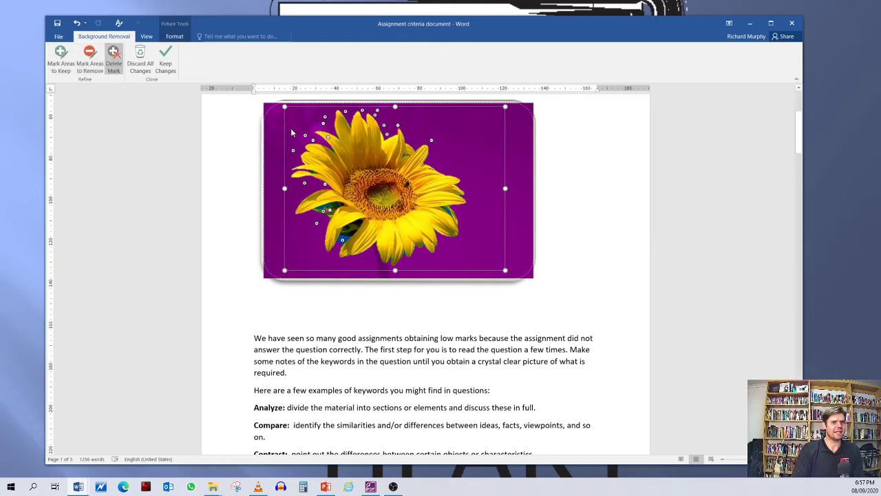
{"action": "left_click", "coordinate": [328, 137]}
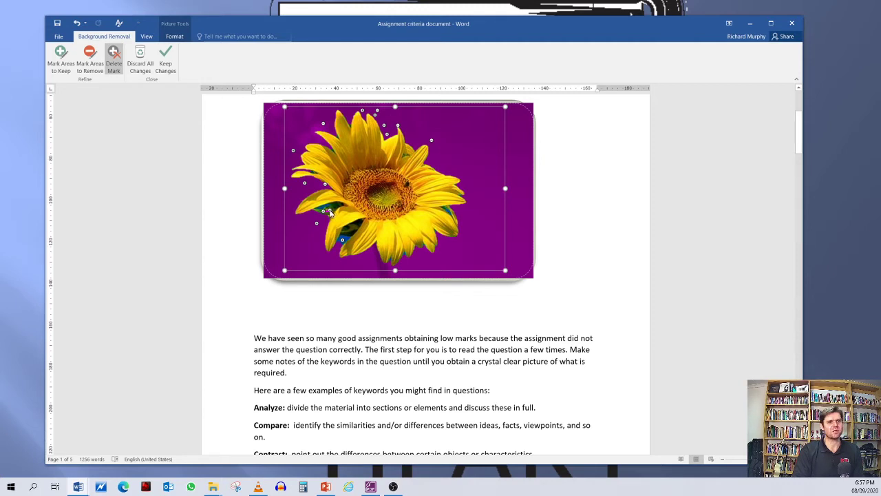
{"action": "left_click", "coordinate": [342, 241]}
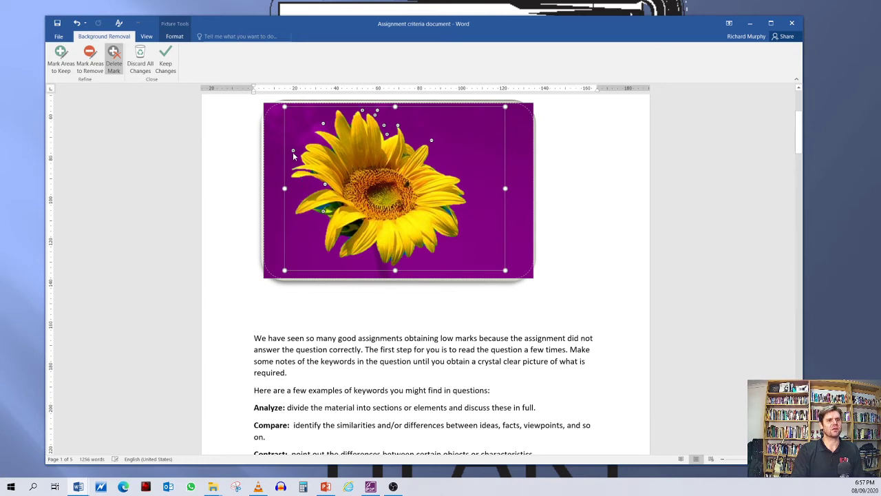
{"action": "left_click", "coordinate": [165, 59]}
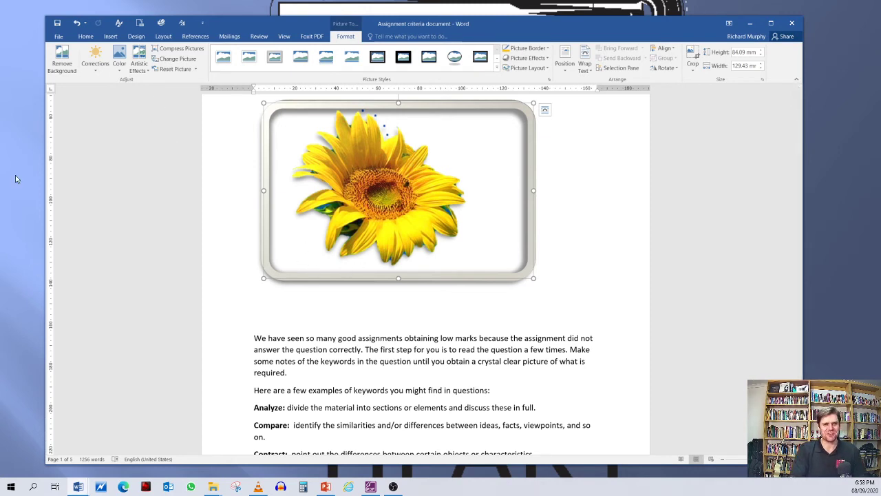
Undo all background removal changes on the framed sunflower picture, back through the Add Background Removal effect
{"action": "left_click", "coordinate": [77, 24]}
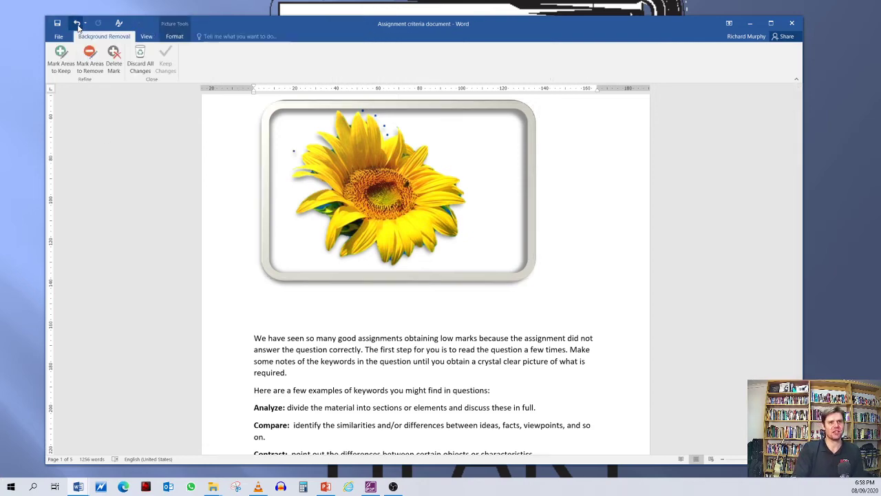
{"action": "left_click", "coordinate": [79, 27]}
{"action": "left_click", "coordinate": [78, 27]}
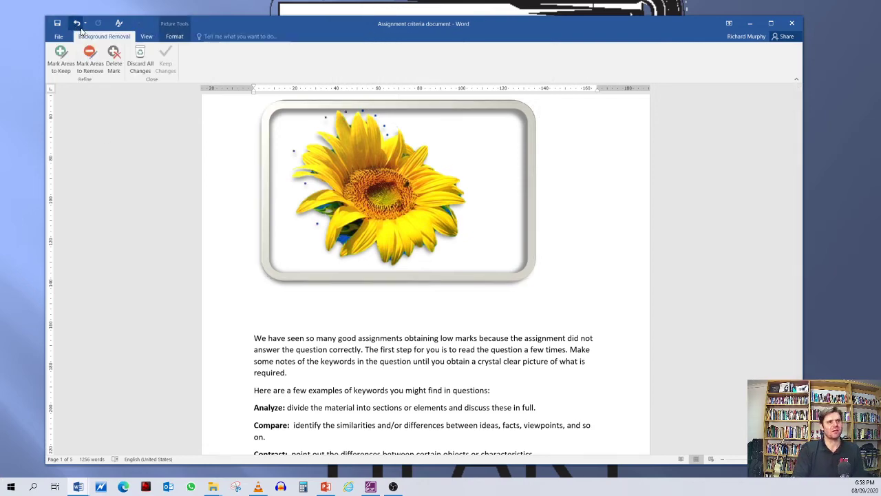
{"action": "left_click", "coordinate": [85, 24]}
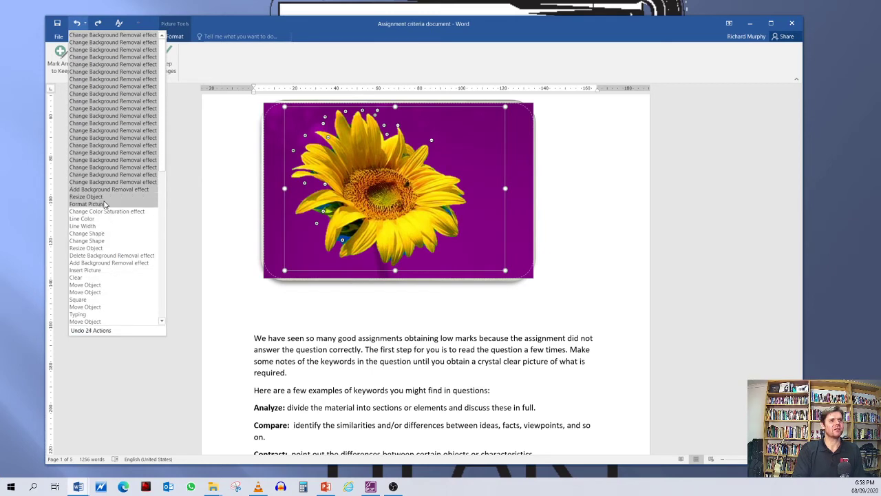
{"action": "scroll", "coordinate": [103, 210], "scroll_direction": "down", "scroll_amount": 4}
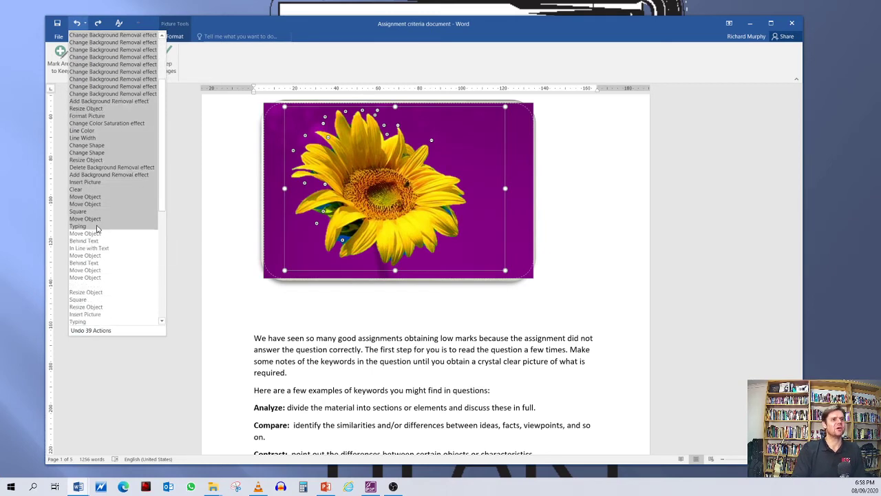
{"action": "left_click", "coordinate": [101, 106]}
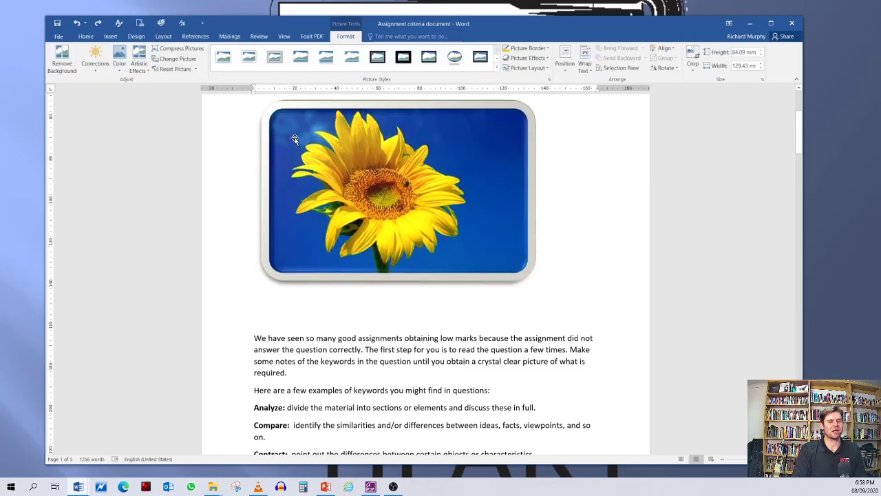
Apply the soft-edged oval picture style to the sunflower picture and deselect it
{"action": "left_click", "coordinate": [295, 138]}
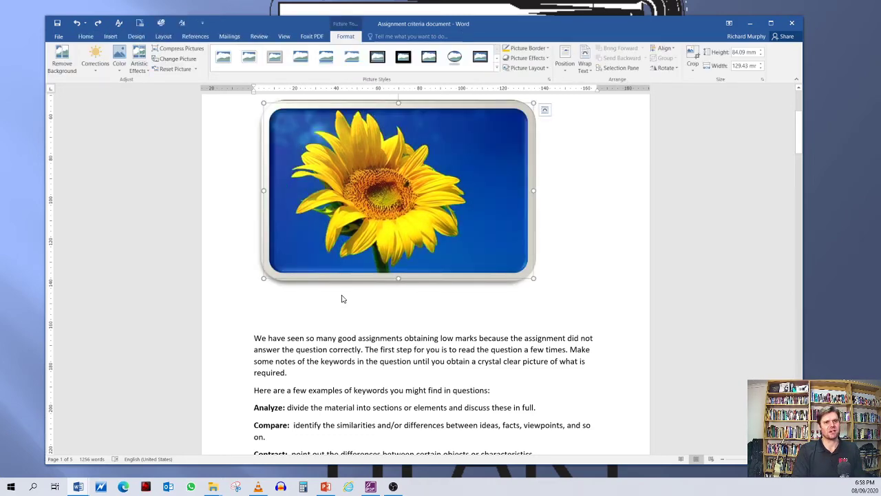
{"action": "left_click", "coordinate": [497, 69]}
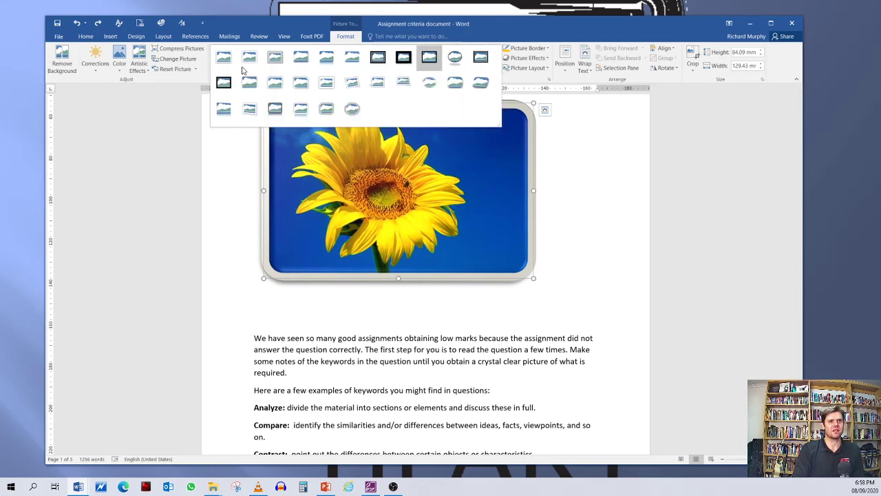
{"action": "left_click", "coordinate": [429, 83]}
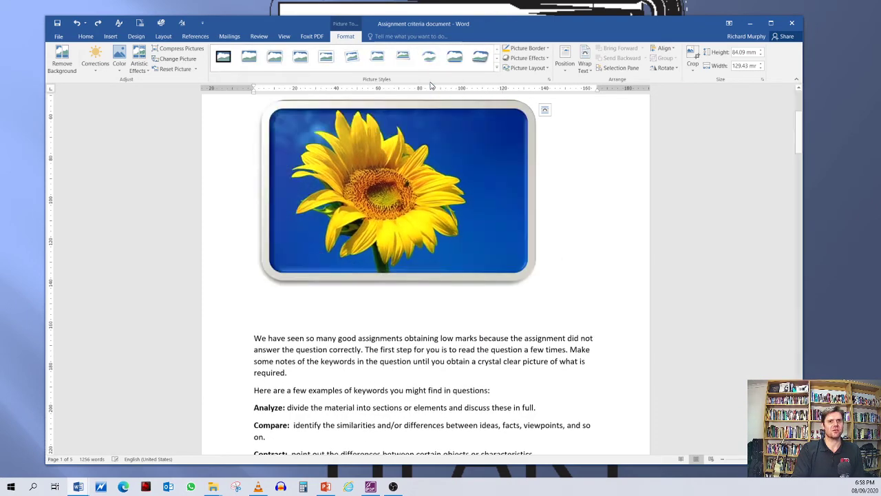
{"action": "left_click", "coordinate": [592, 231]}
{"action": "left_click", "coordinate": [410, 203]}
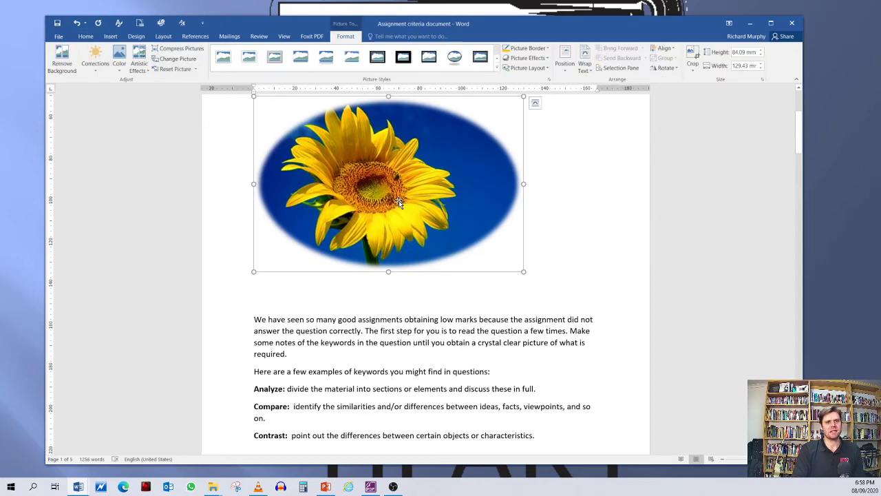
{"action": "left_click", "coordinate": [283, 304]}
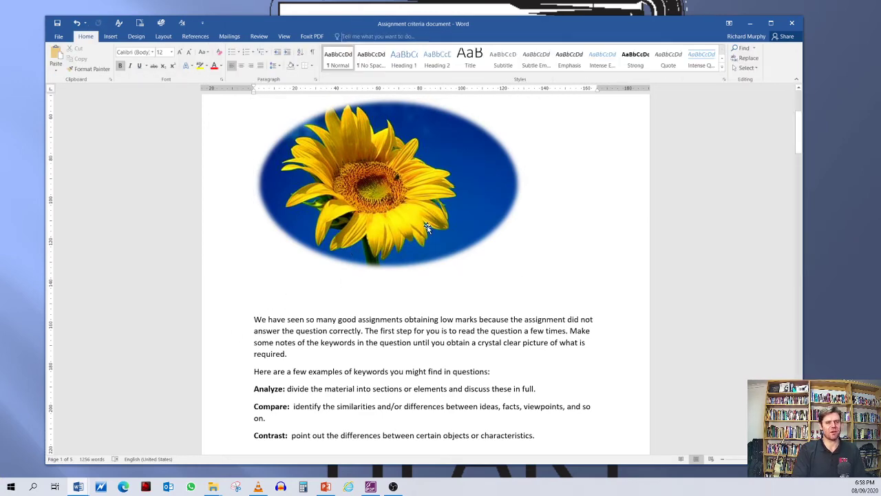
Open the crop options for the oval sunflower picture
{"action": "left_click", "coordinate": [329, 196]}
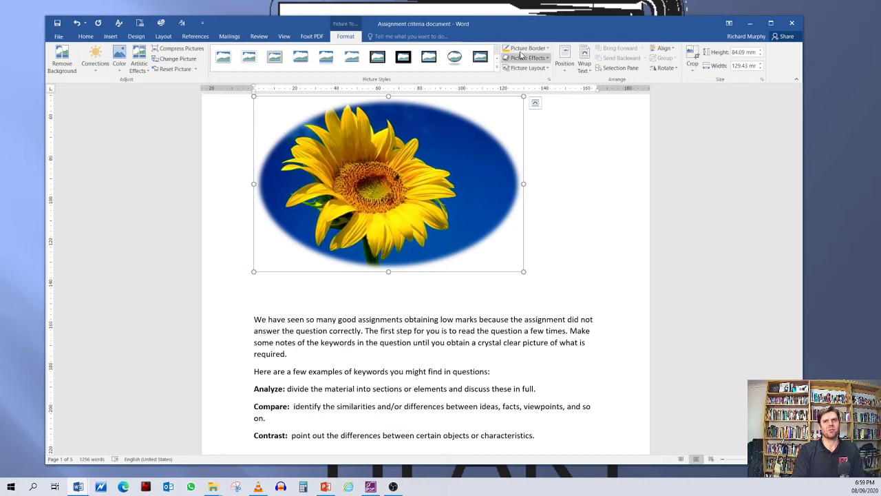
{"action": "left_click", "coordinate": [692, 63]}
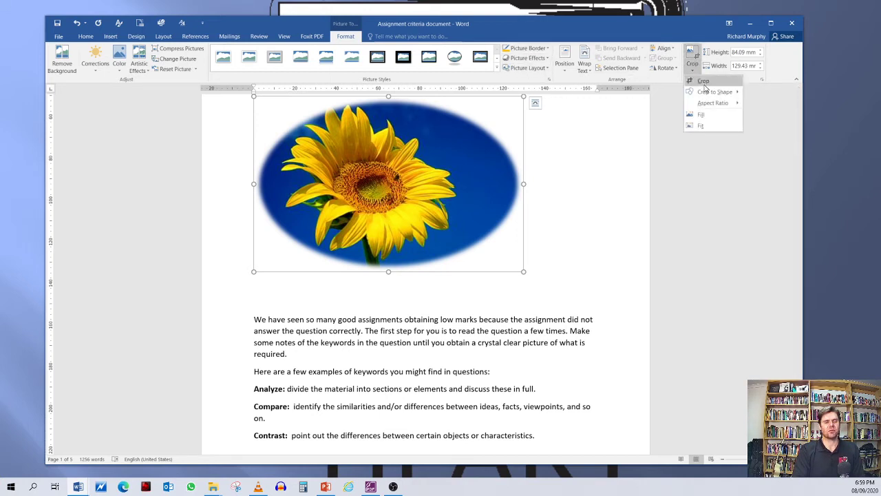